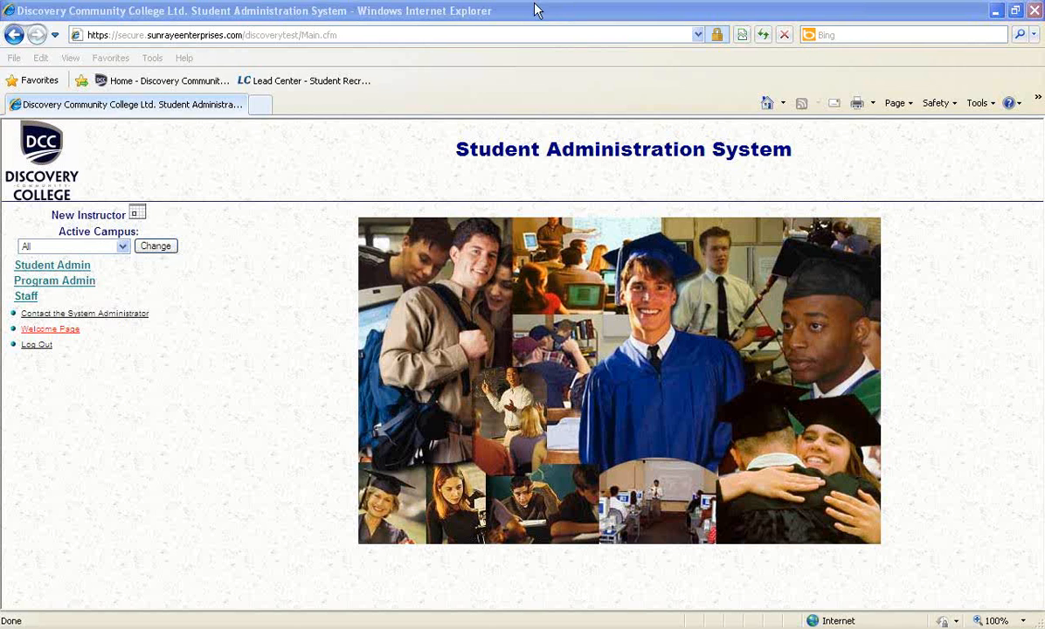
Step: Open attendance entry for a program from the Program Admin attendance options
left_click(39, 269)
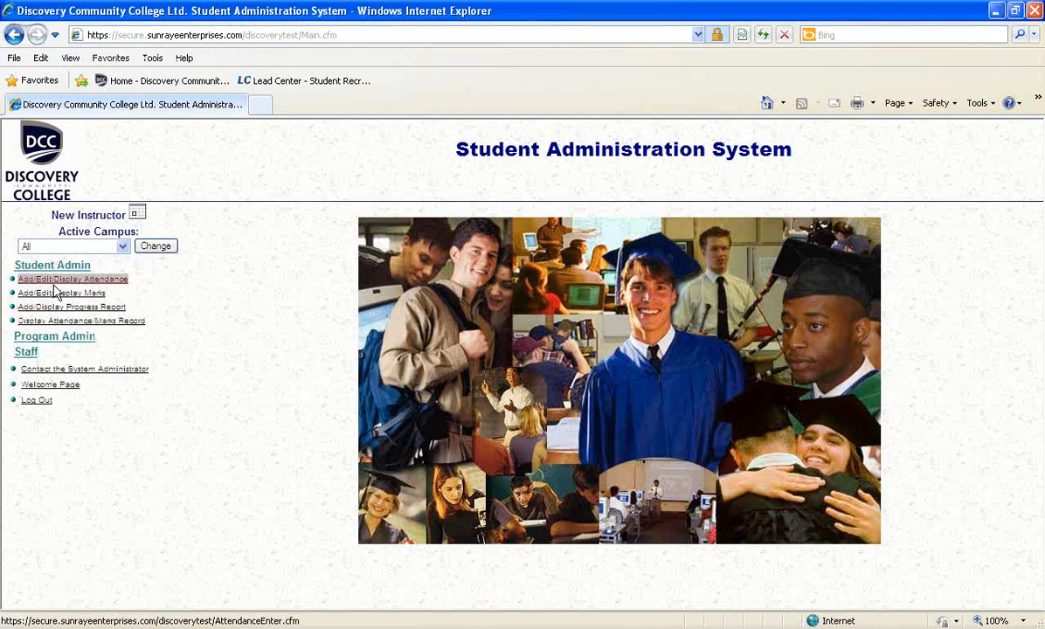
left_click(63, 339)
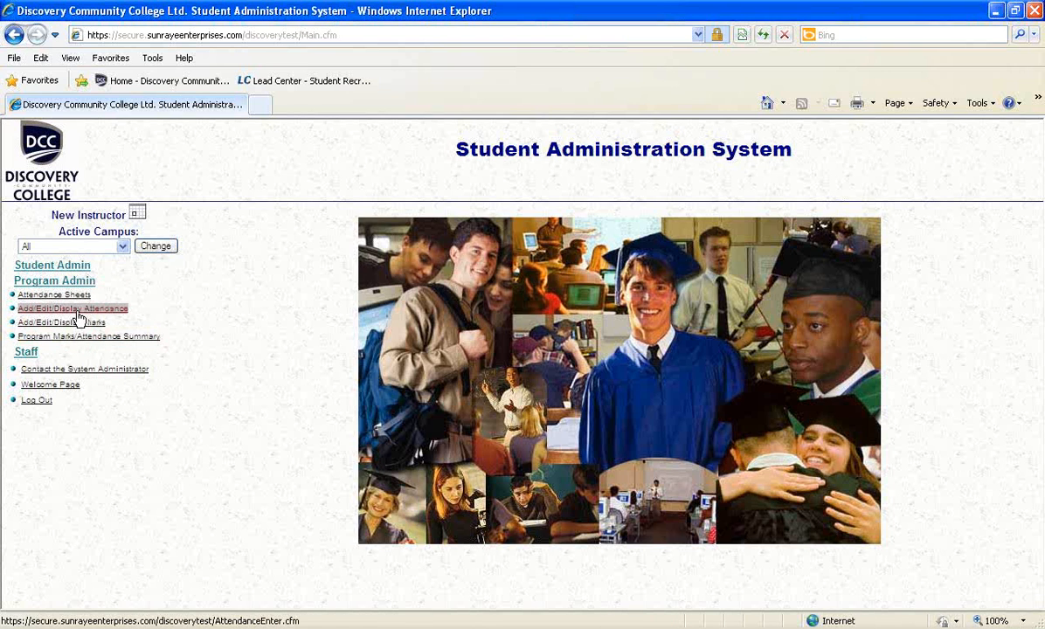
left_click(74, 310)
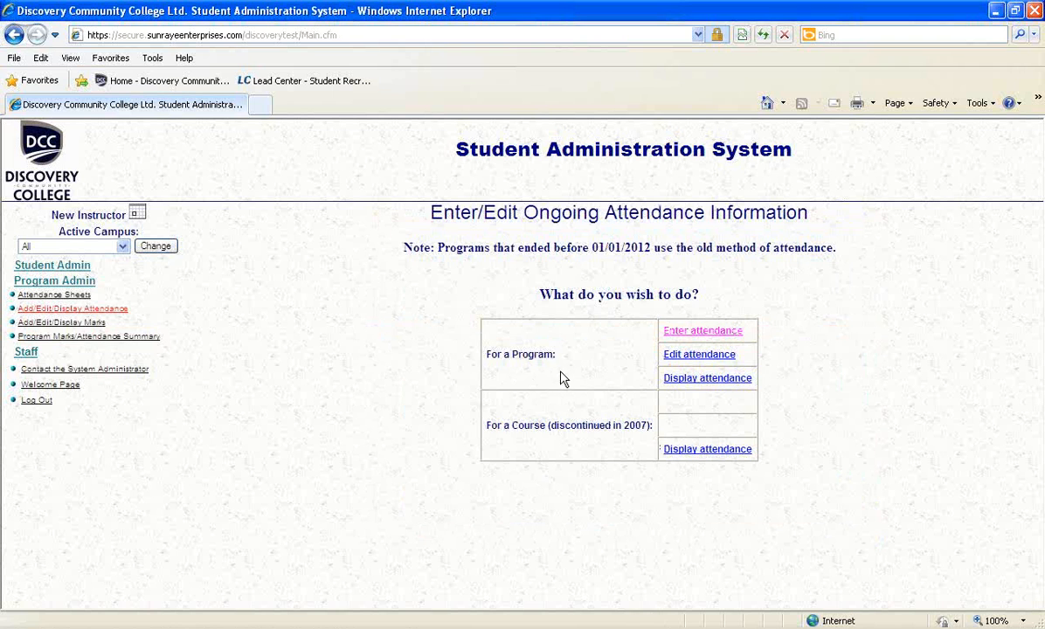
left_click(708, 332)
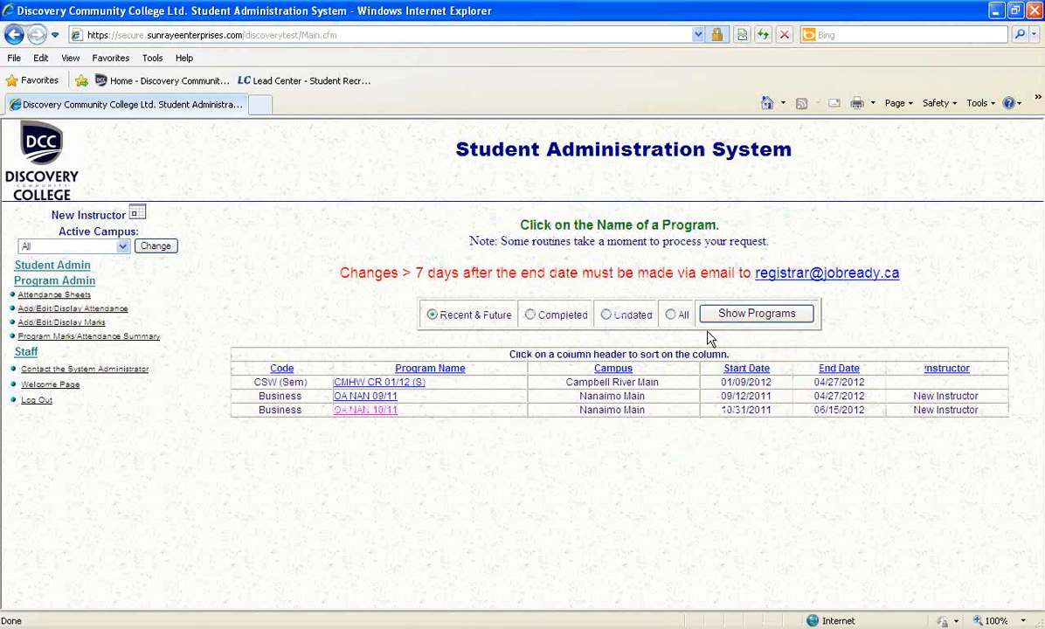
Step: Look up the system administrator's contact details and close them
left_click(100, 375)
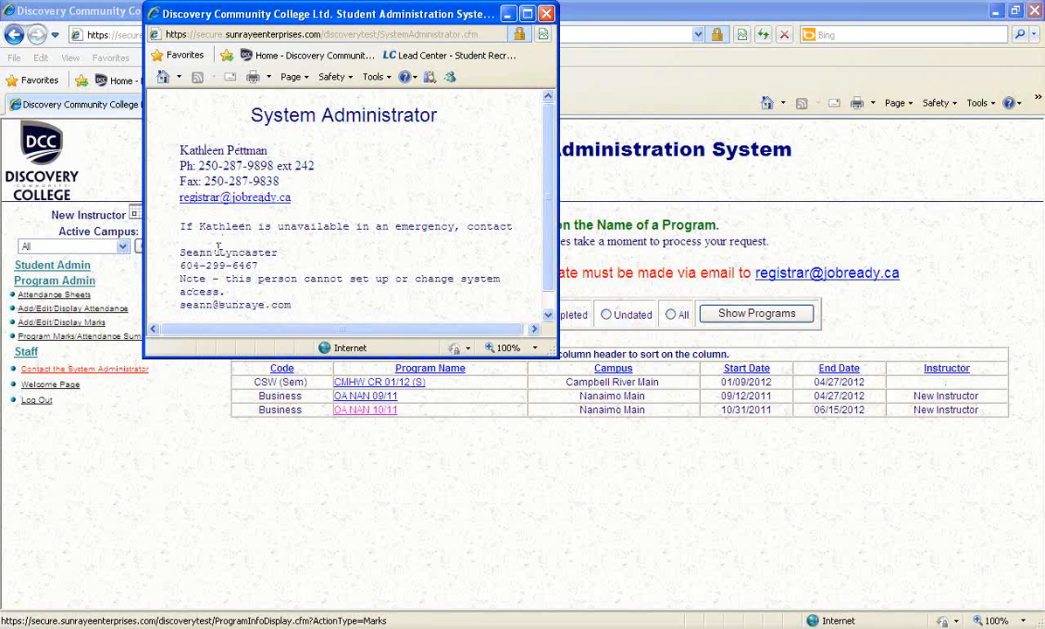
left_click(546, 14)
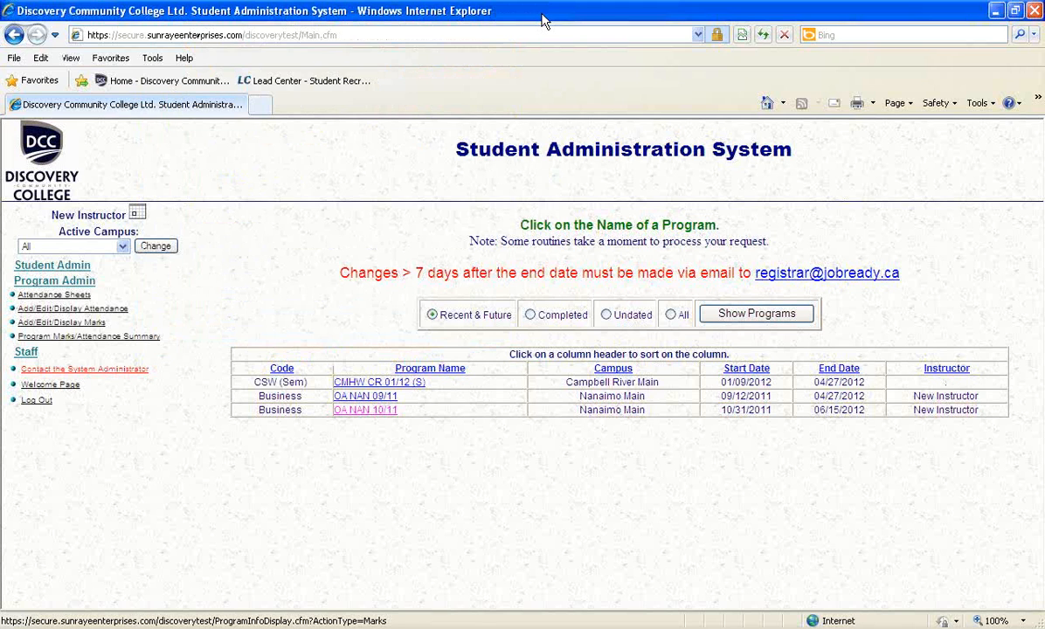
Step: Mark 02/05/2012 in the OA NAN 10/11 program as having no classes and submit the attendance
left_click(380, 412)
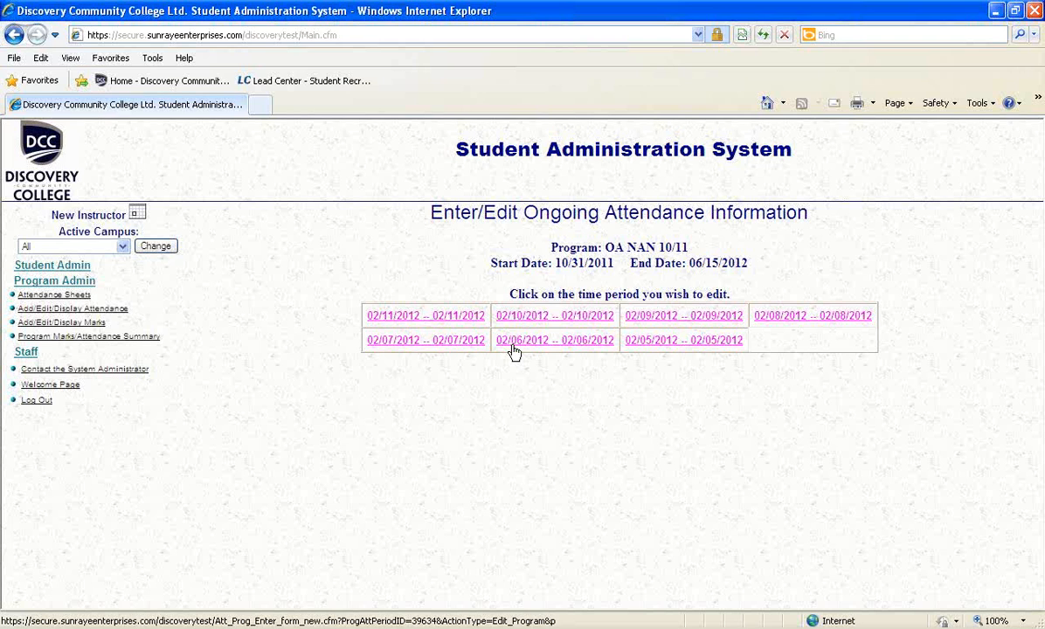
left_click(674, 345)
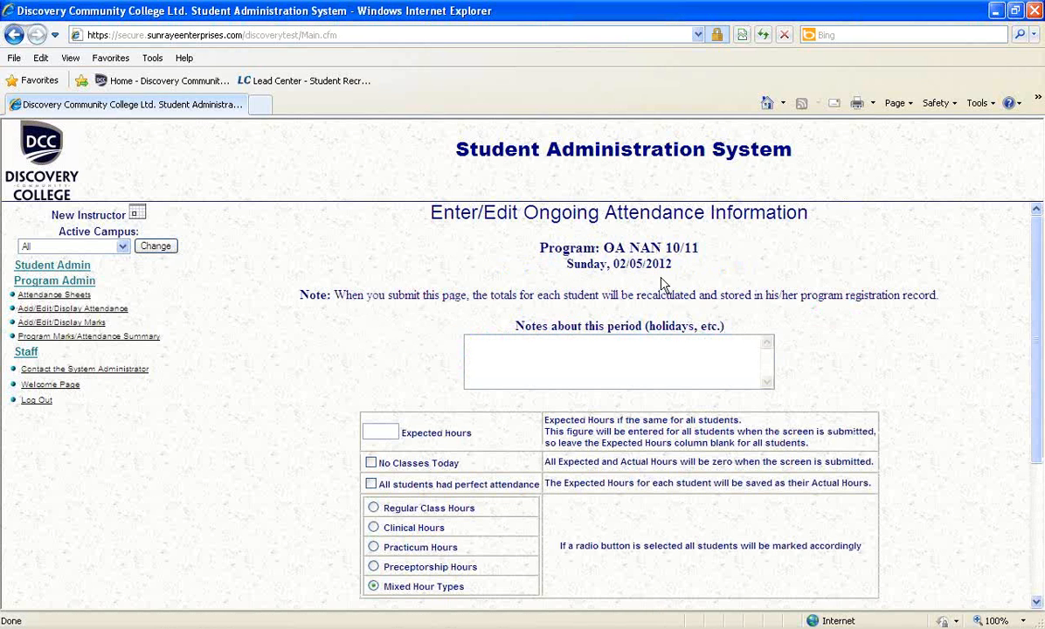
left_click(370, 462)
scroll(899, 512, "down", 5)
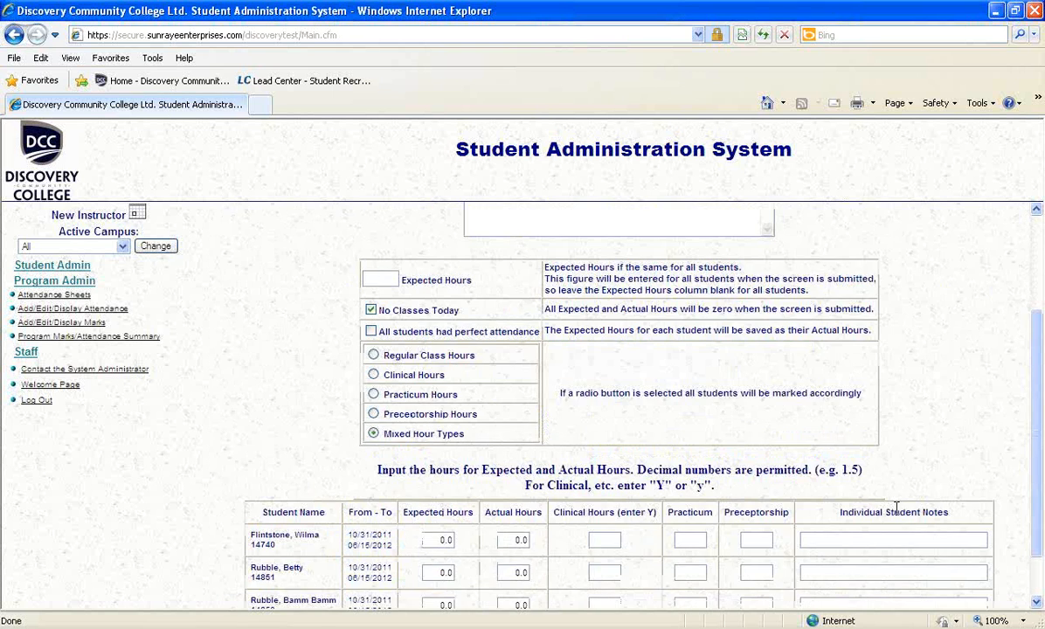
left_click(623, 585)
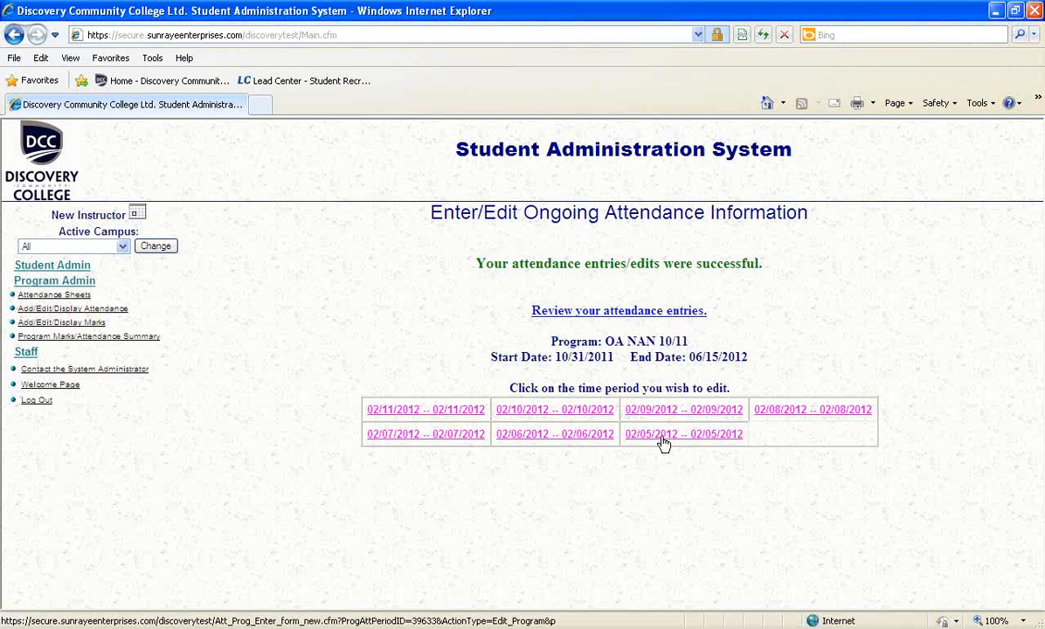
Step: Submit the 02/06/2012 attendance with 6 expected hours, perfect attendance for all students and the Clinical Hours type
left_click(594, 437)
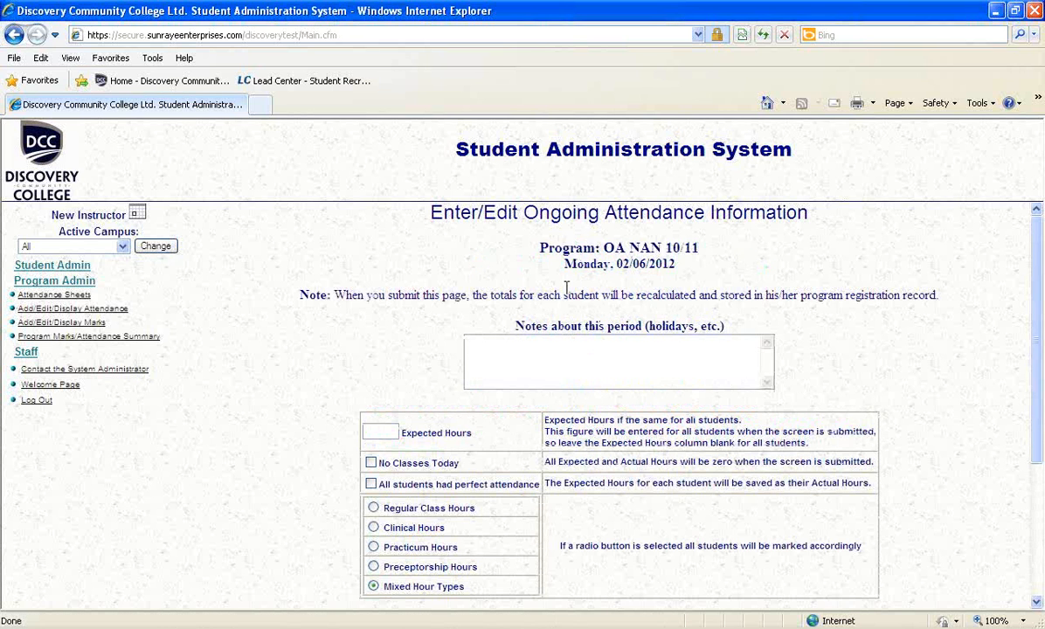
left_click(1037, 603)
left_click(1038, 603)
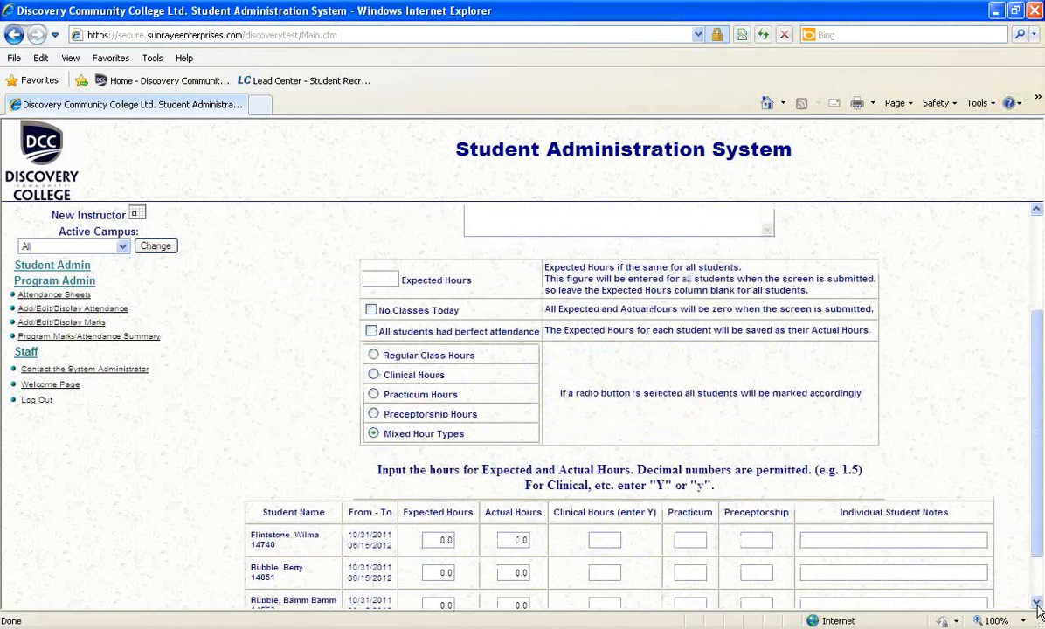
scroll(332, 563, "down", 1)
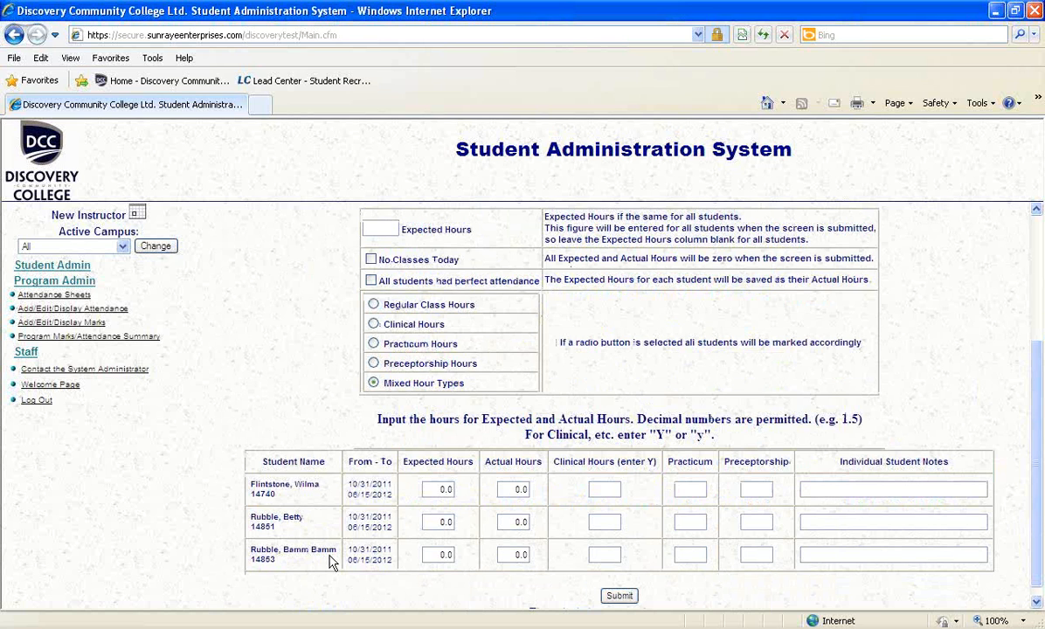
left_click(385, 228)
type("6")
left_click(432, 487)
left_click(371, 282)
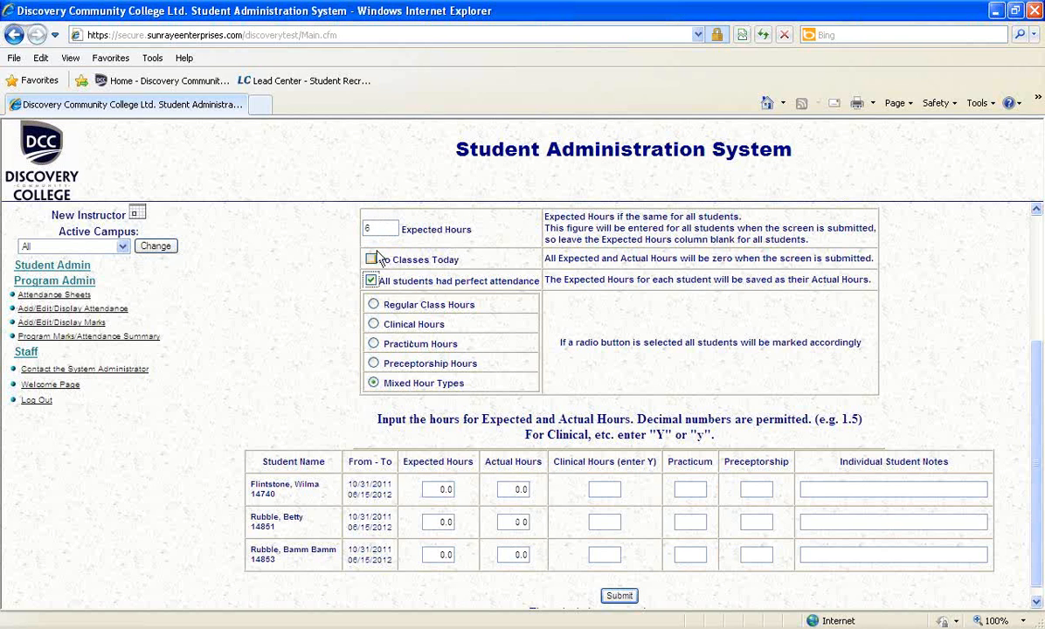
left_click(374, 325)
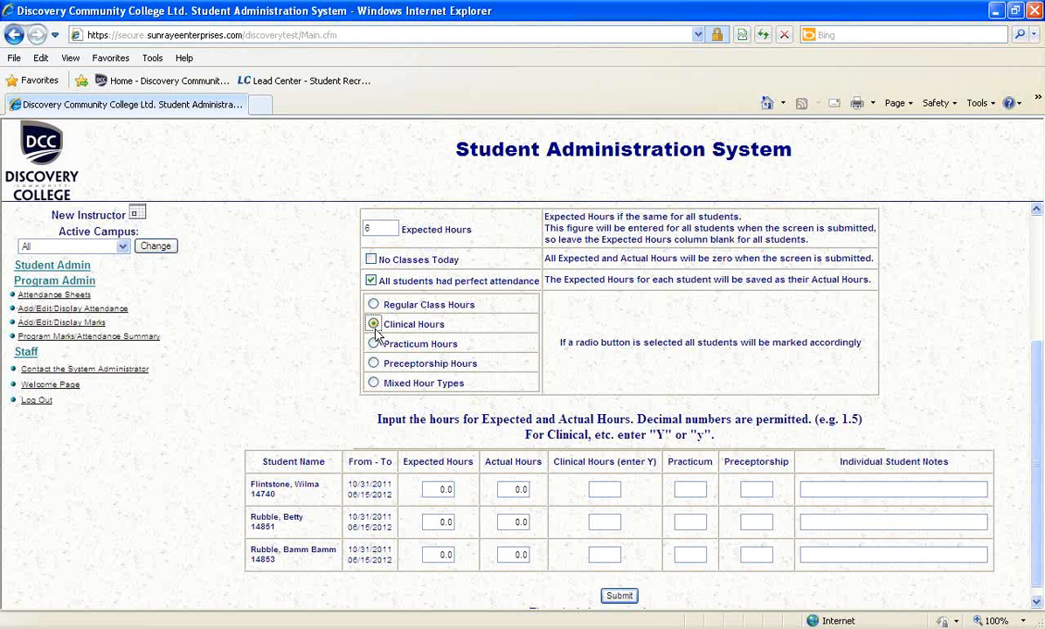
left_click(621, 598)
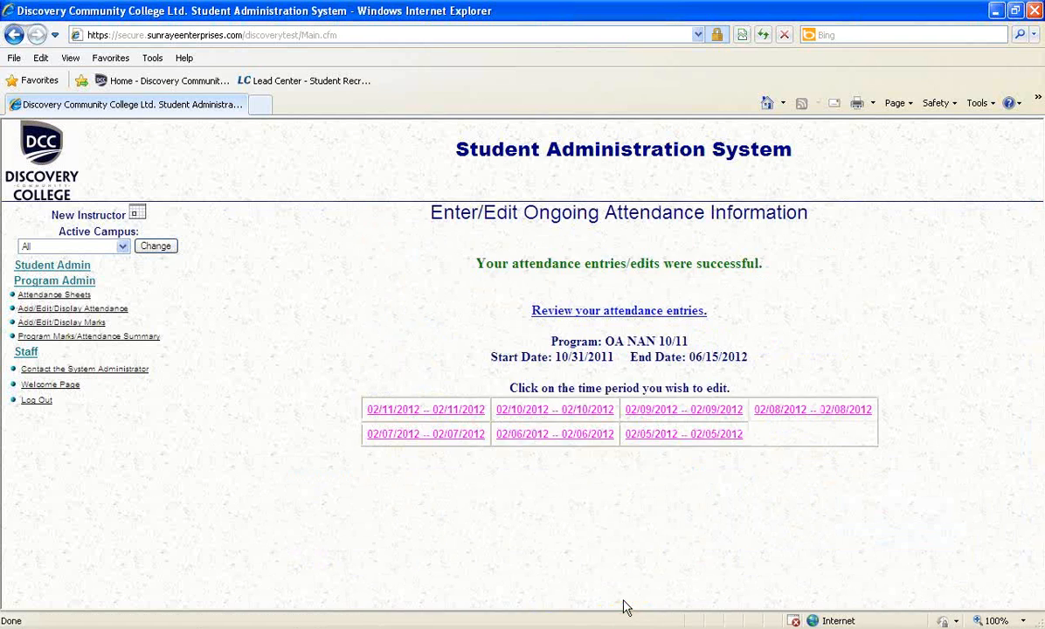
Step: Reopen the 02/06/2012 attendance, review each student's expected, actual and clinical hours, and return to the period list
left_click(569, 439)
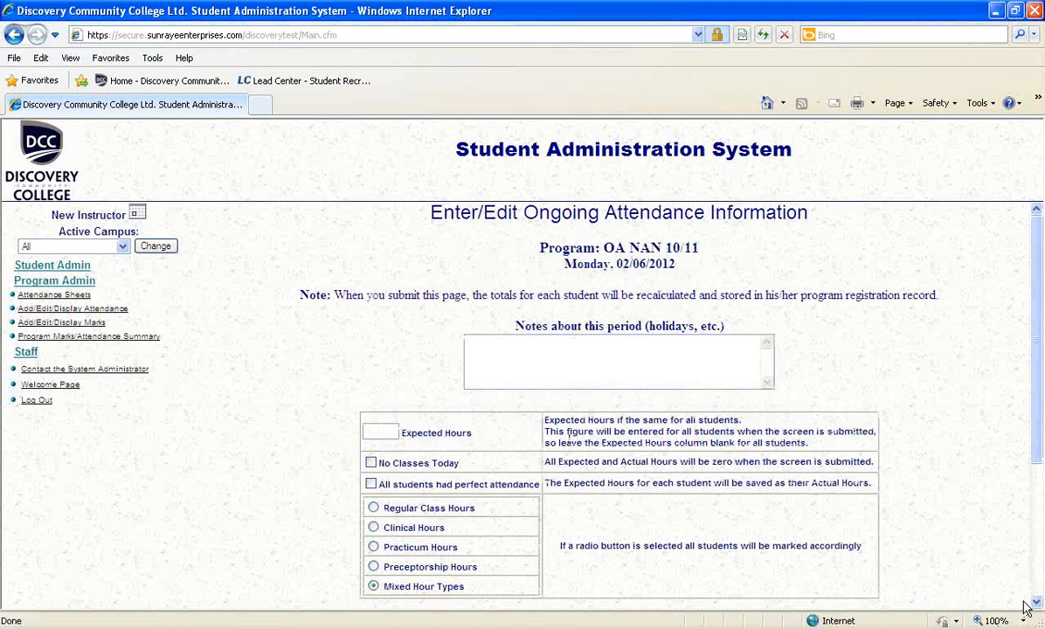
scroll(348, 318, "down", 2)
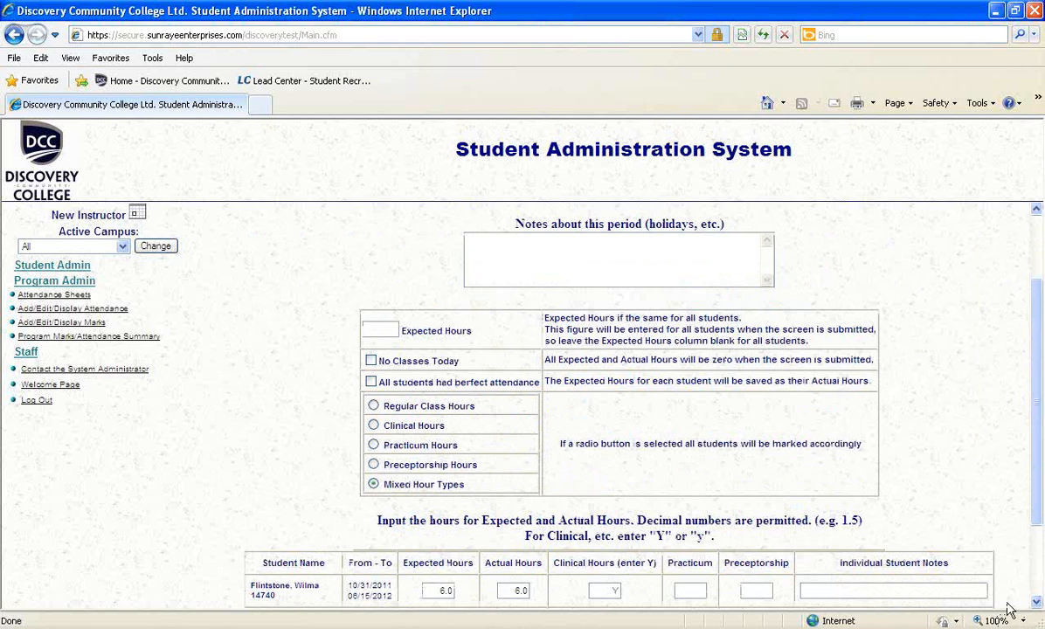
left_click(1035, 605)
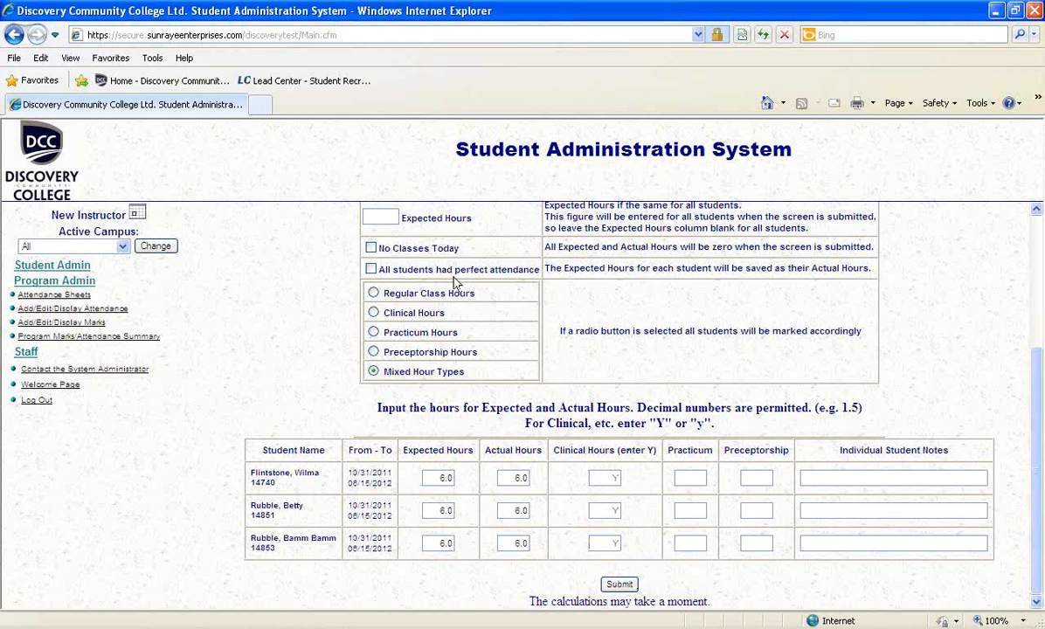
left_click(607, 375)
left_click(615, 476)
left_click(14, 35)
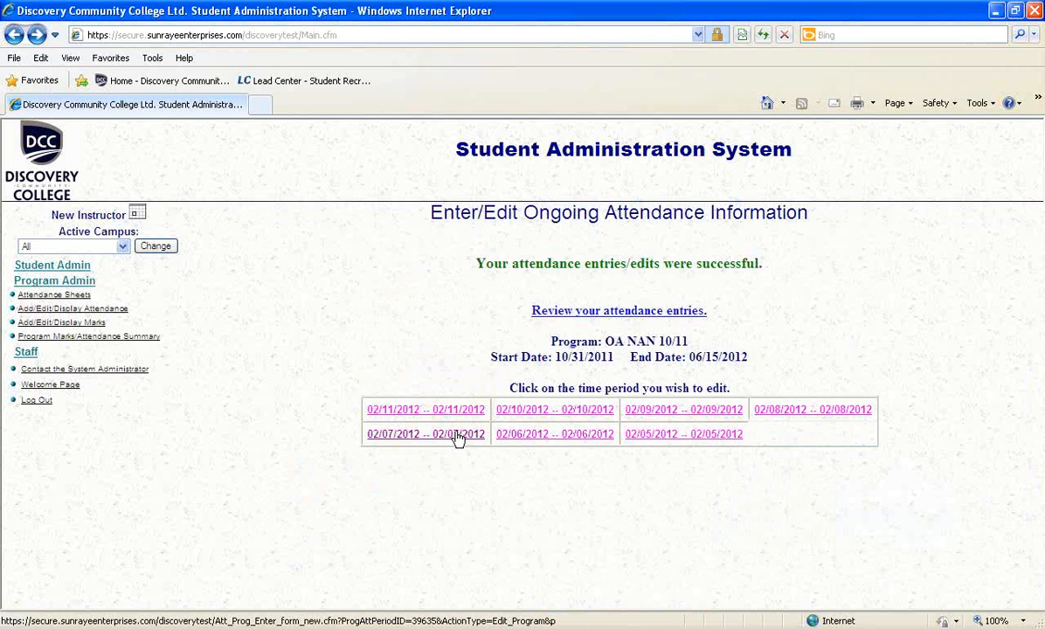
Step: Enter "note about something that applies to everyone in the class" as the period note for 02/07/2012
left_click(457, 434)
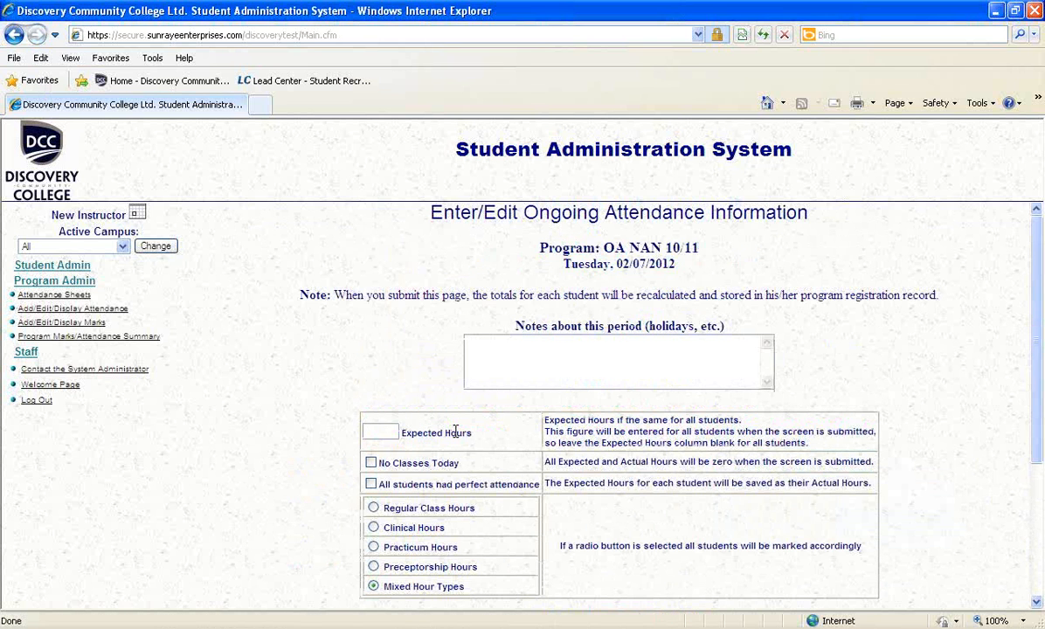
scroll(455, 430, "down", 1)
scroll(456, 429, "down", 1)
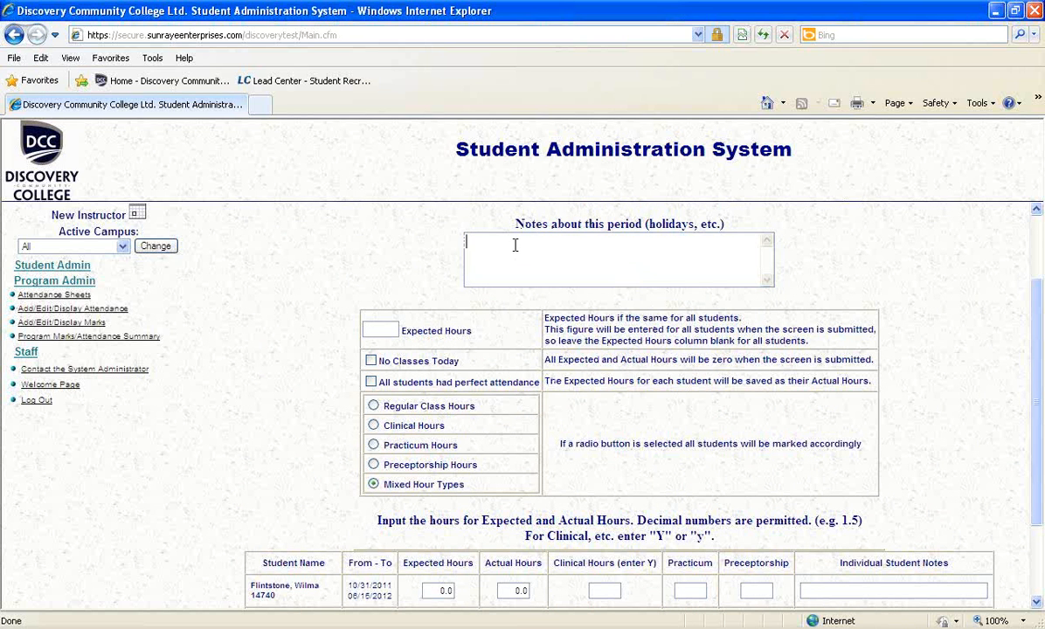
type("note about sometn")
type("ing that applies to everyone in the class")
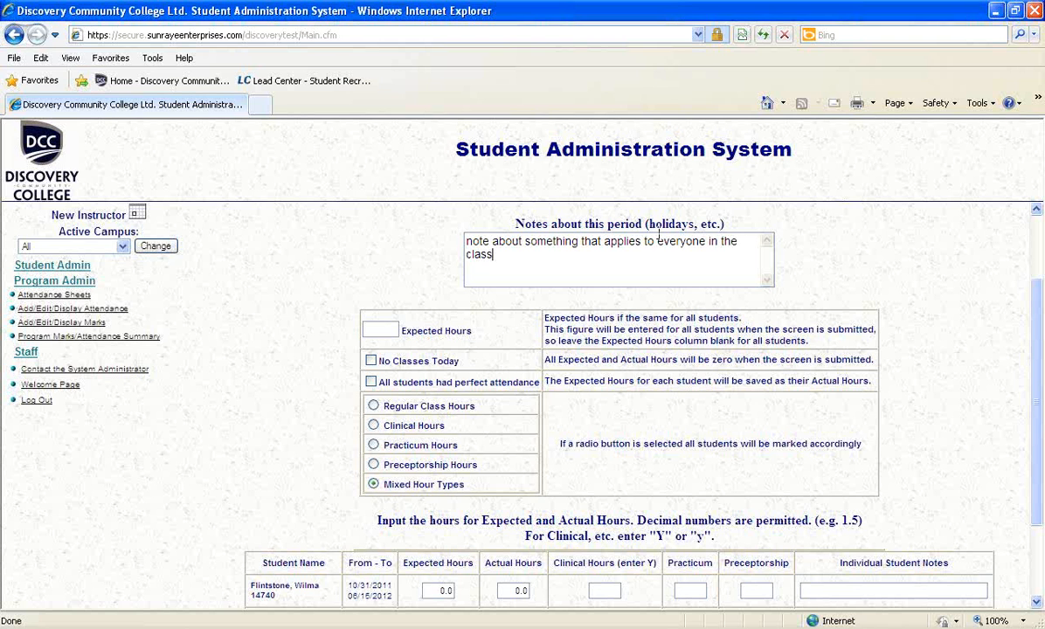
Step: Set 6 expected clinical hours for the class, with actual hours of 6, 6 and 5 for the three students in order
left_click(1038, 605)
left_click(1038, 605)
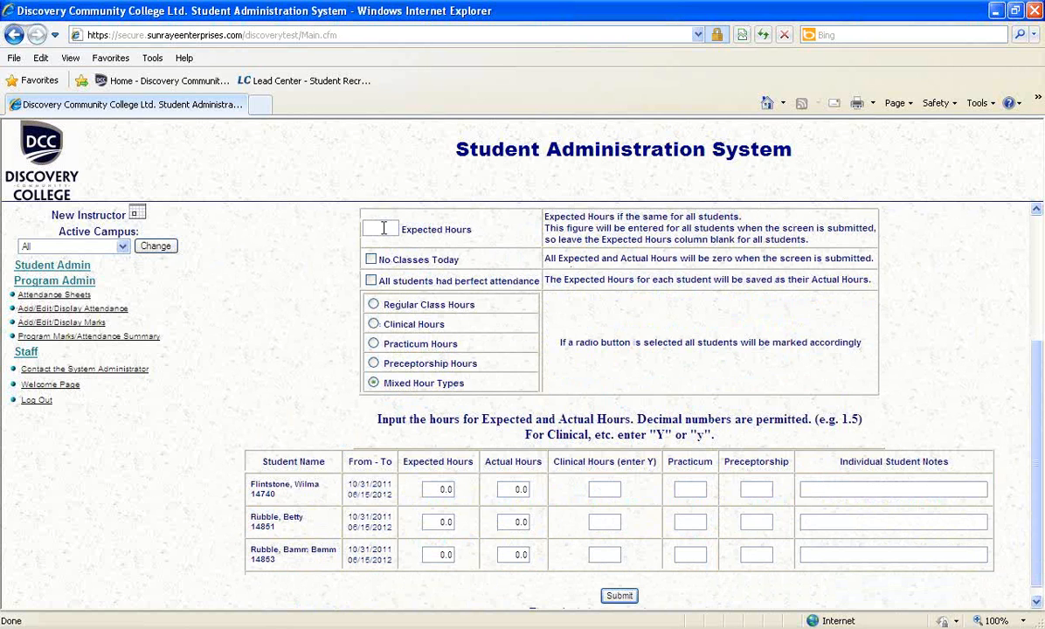
type("6")
left_click(374, 325)
left_click(515, 489)
left_click(521, 520)
key("Delete")
Step: Add the individual note "Arrived late, medical appt" to the third student and submit the attendance
type("ARrived")
key("BackSpace")
key("BackSpace")
key("BackSpace")
key("BackSpace")
key("BackSpace")
key("BackSpace")
type("rrived late, medical appt")
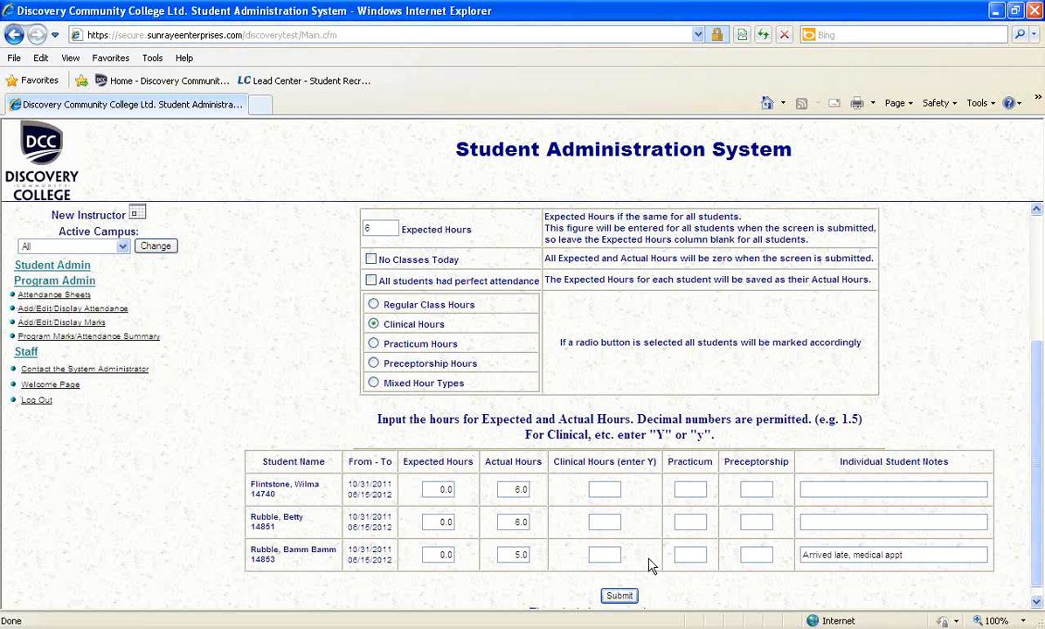
left_click_drag(391, 241, 451, 493)
left_click(304, 354)
left_click(619, 595)
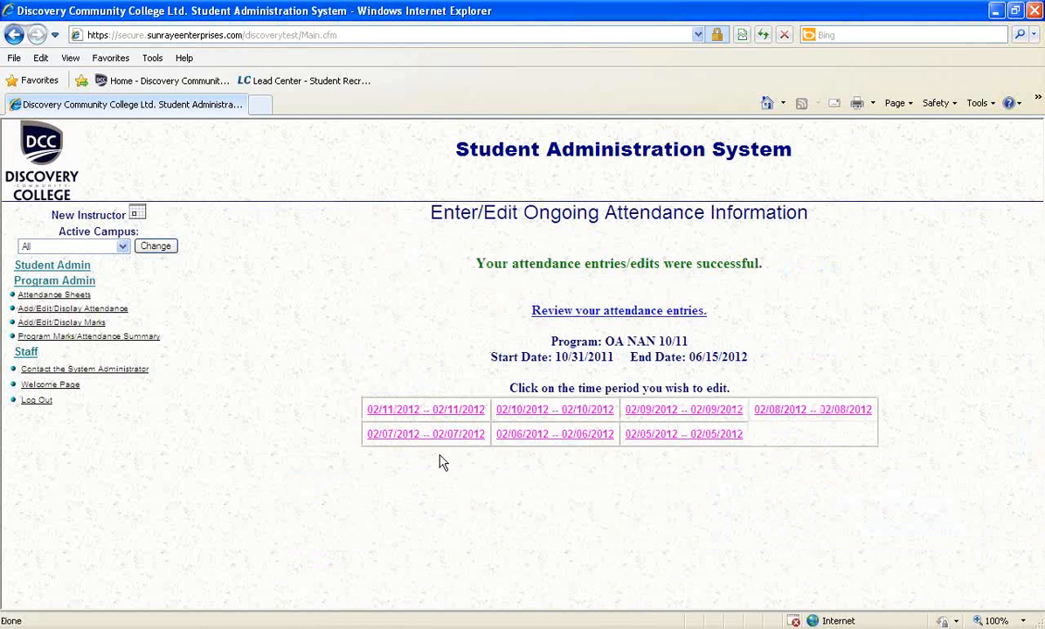
Step: Reopen the 02/07/2012 attendance, check the saved hours and notes, and return to the period list
left_click(441, 436)
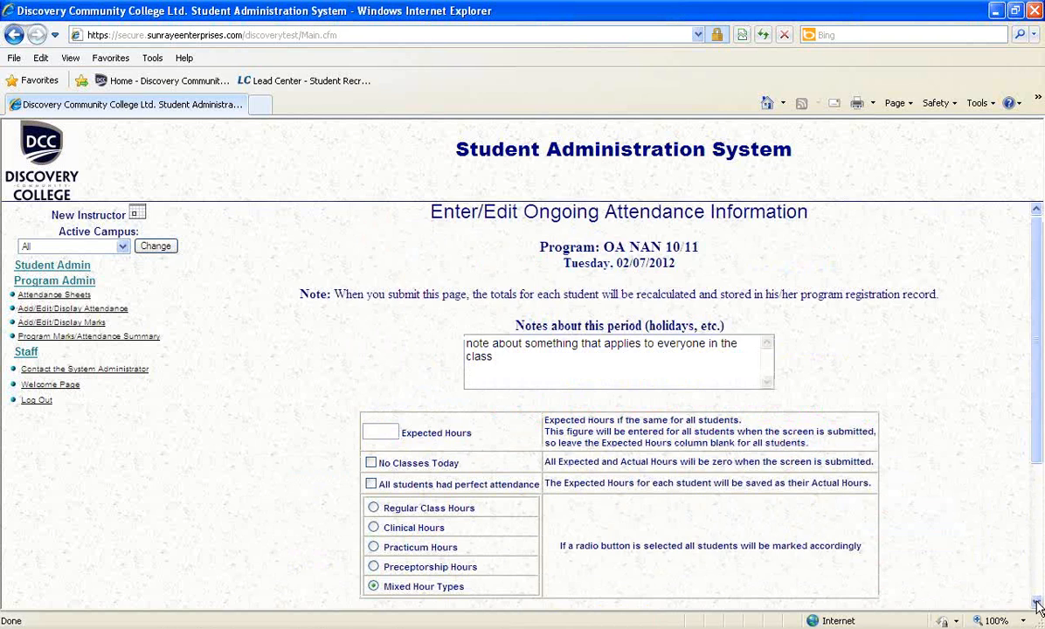
scroll(660, 229, "down", 2)
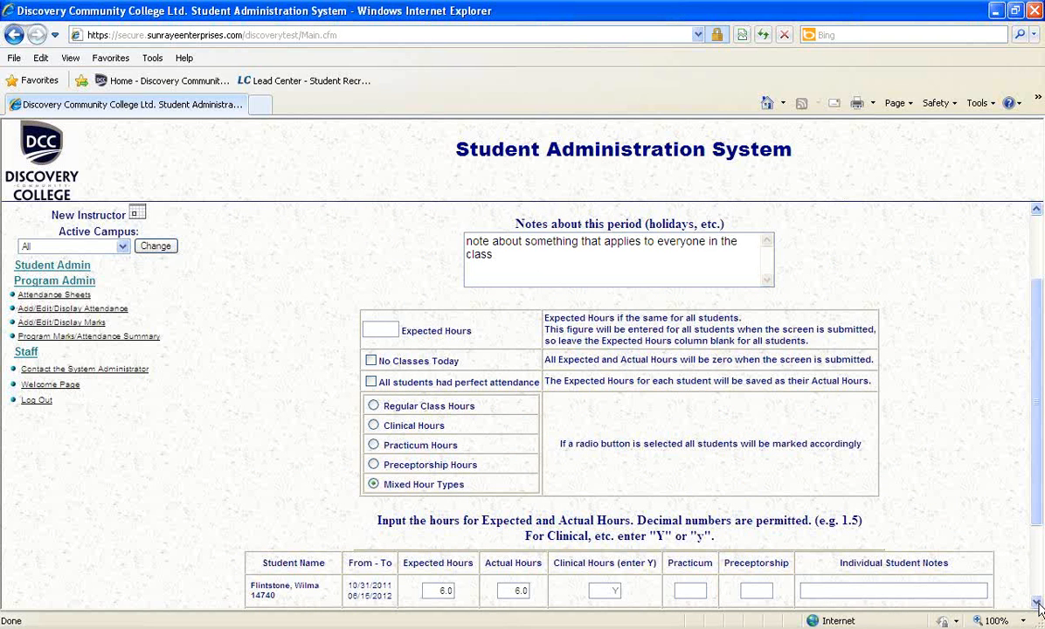
scroll(792, 489, "down", 3)
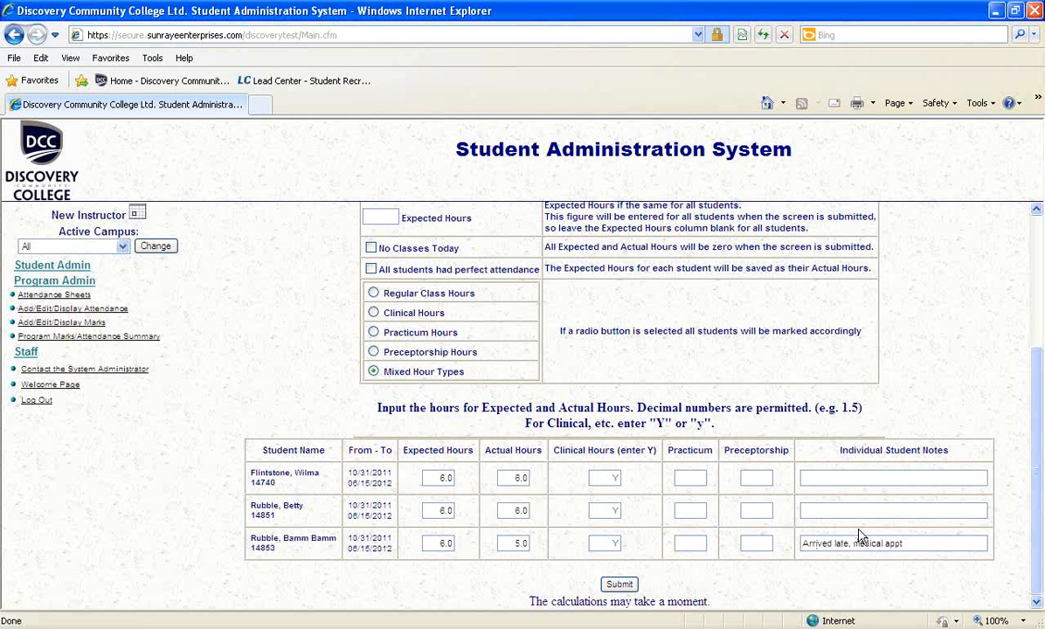
left_click(16, 35)
Step: Open the 02/08/2012 attendance and set 8 expected hours with the Practicum Hours type for all students
left_click(835, 413)
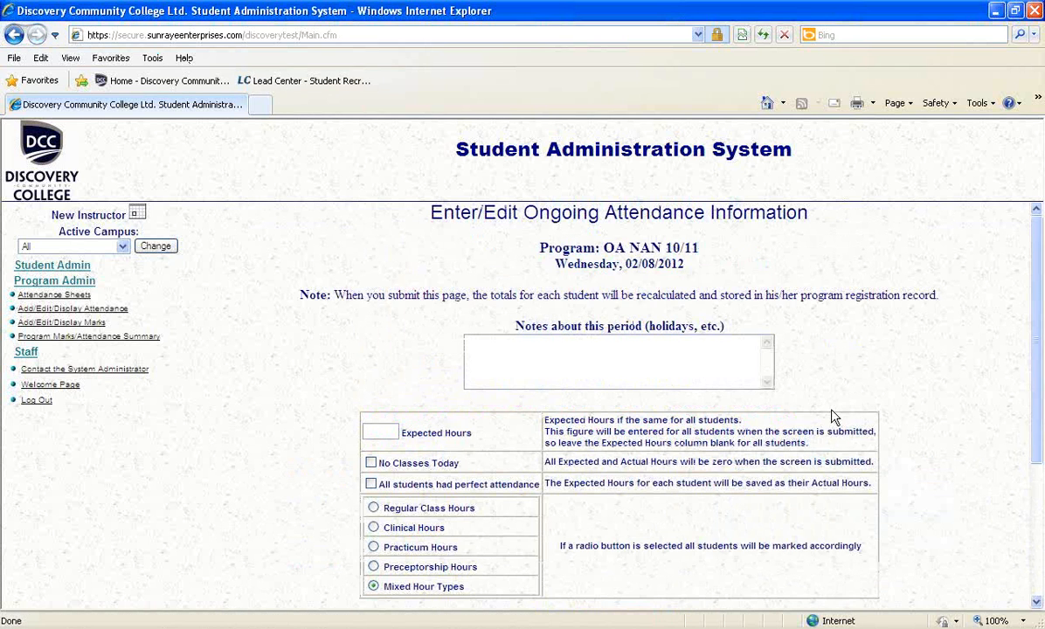
scroll(834, 418, "down", 1)
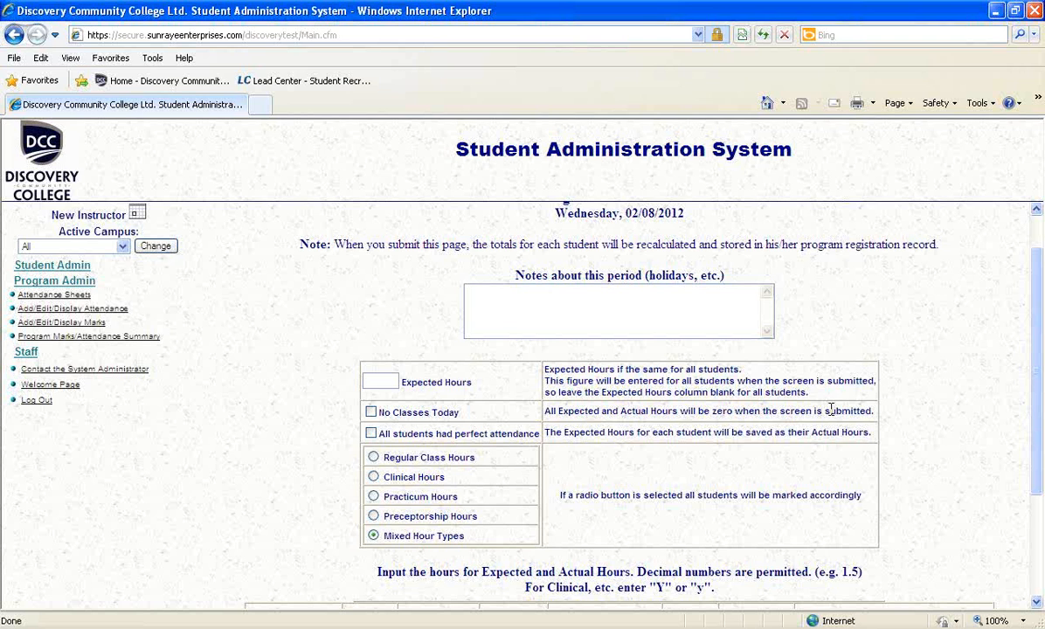
left_click(392, 377)
type("8")
scroll(969, 577, "down", 2)
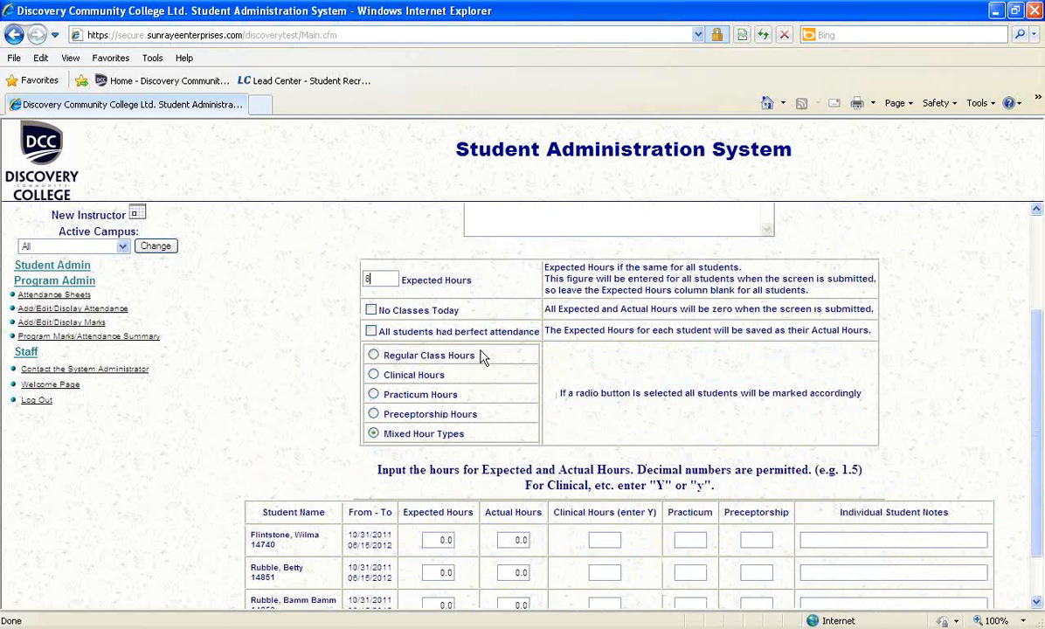
left_click(373, 395)
left_click(1038, 603)
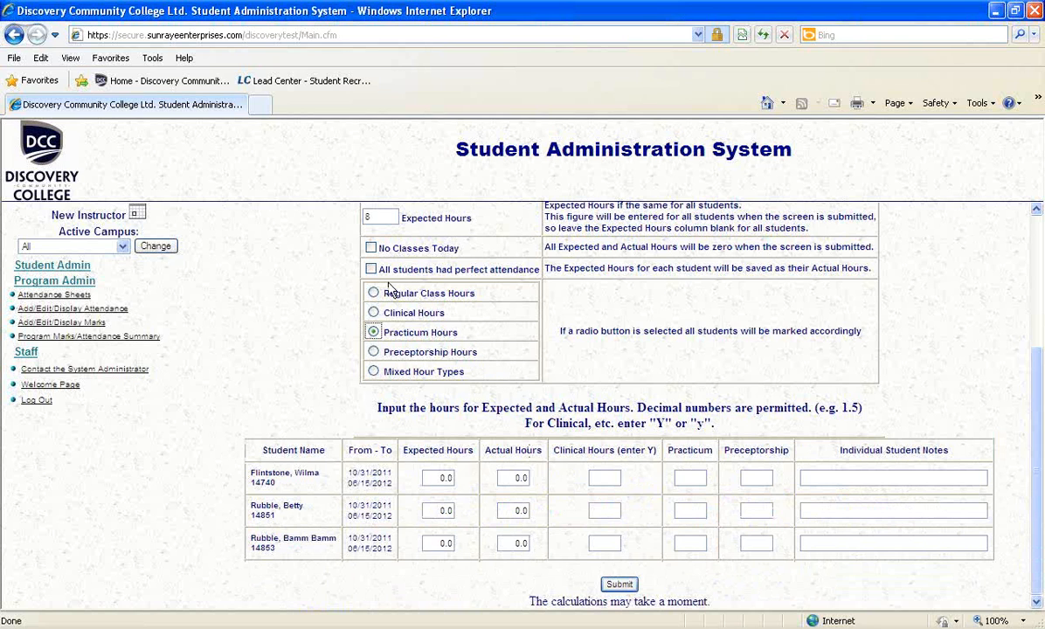
Step: Enter actual hours of 8, 7.75 and 8 for the three students in order and submit the attendance
left_click(521, 478)
key("BackSpace")
type("7")
key("BackSpace")
type("5")
key("Tab")
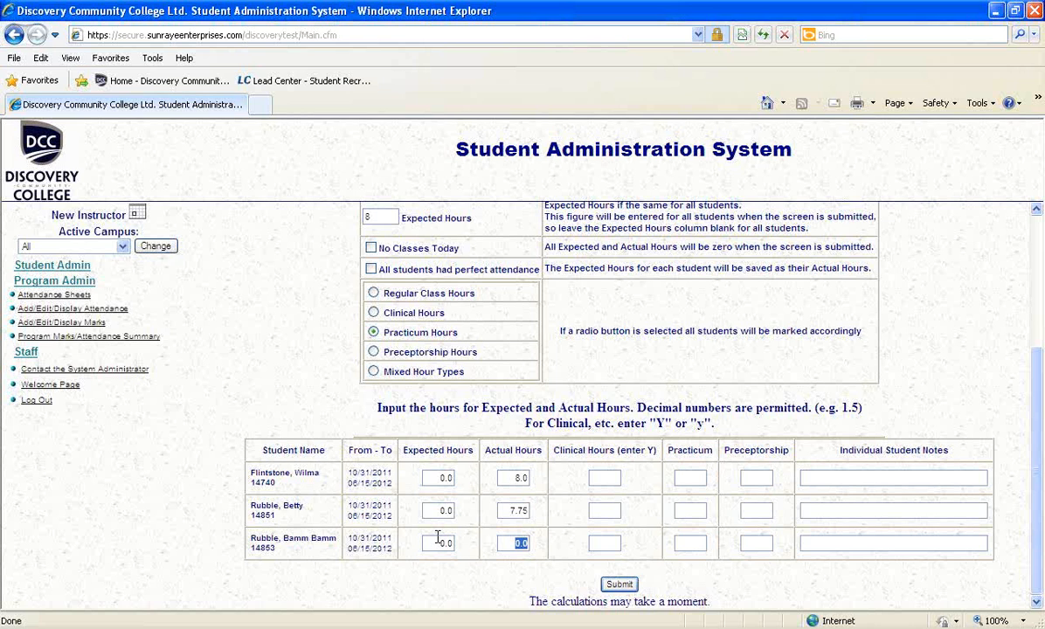
type("8")
key("Tab")
left_click(622, 584)
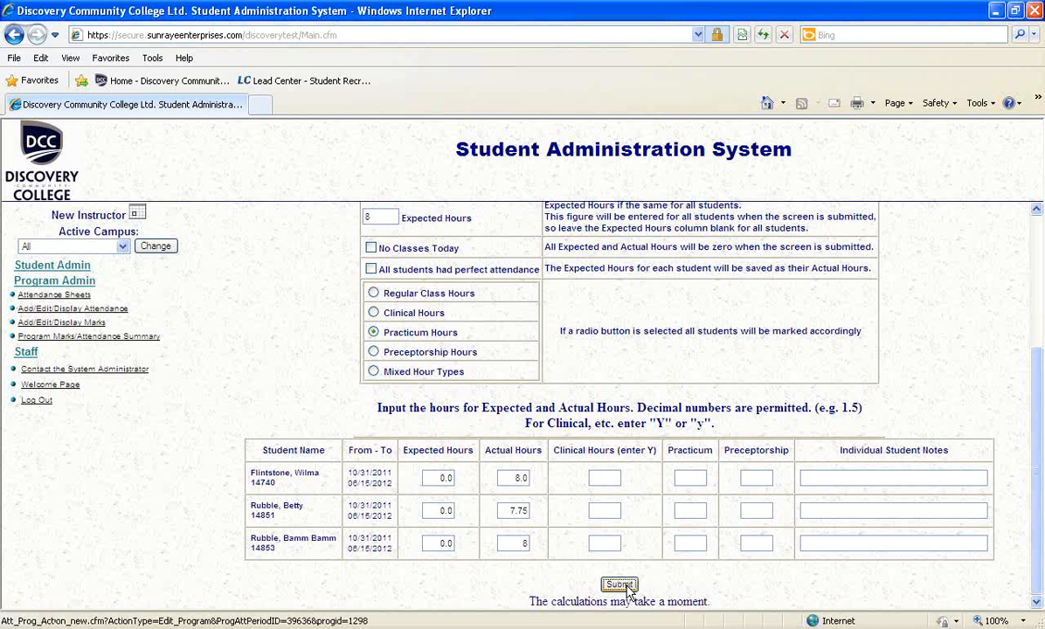
Step: Submit the 02/08/2012 attendance and reopen it to check the saved practicum hours before returning to the period list
left_click(620, 584)
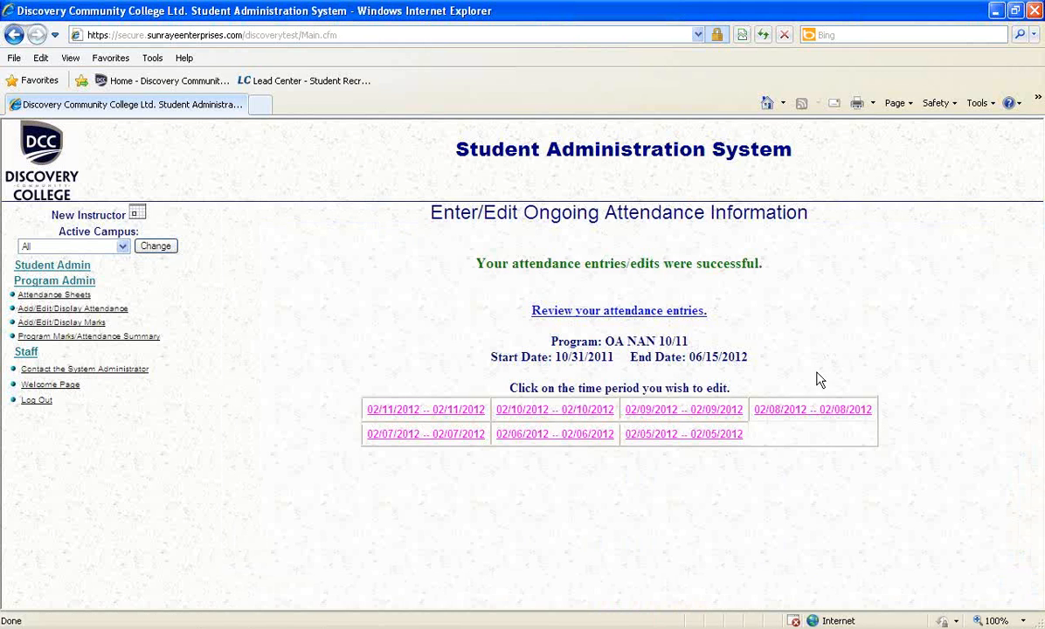
left_click(805, 414)
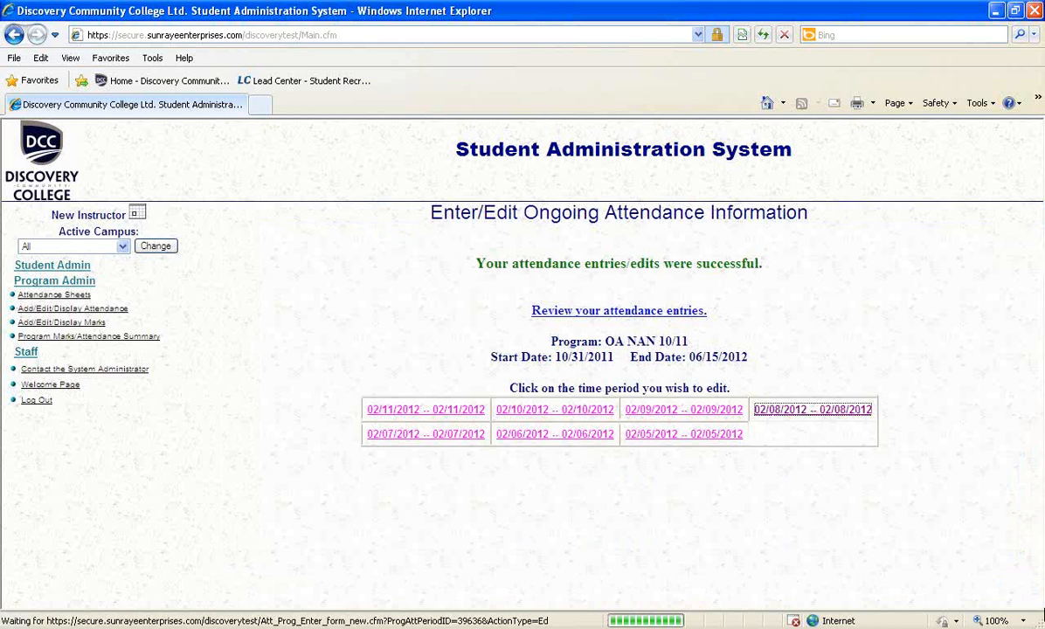
scroll(406, 325, "down", 3)
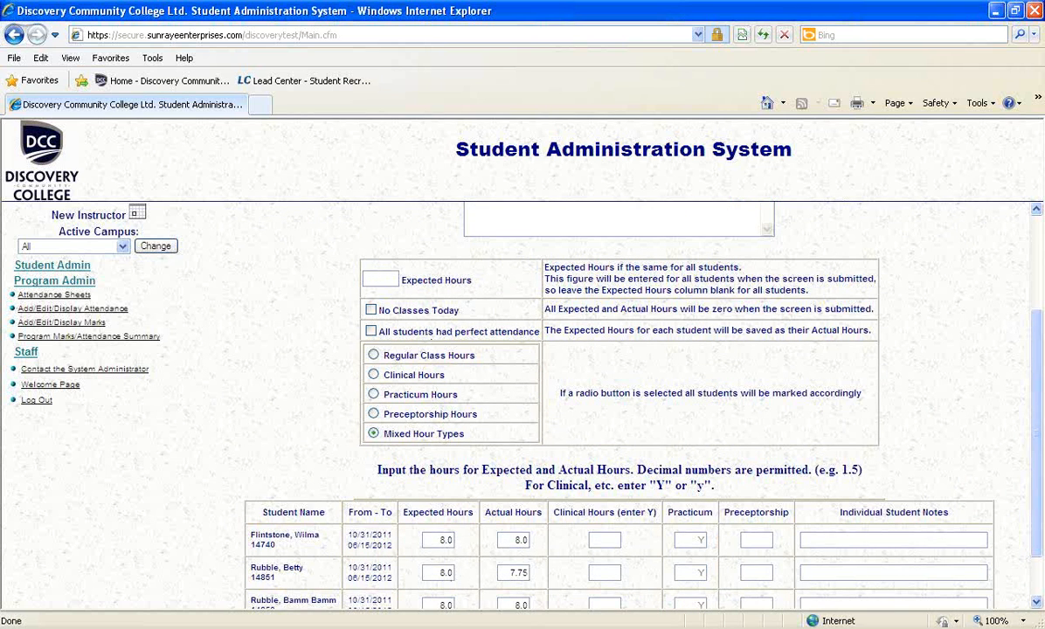
scroll(432, 342, "down", 1)
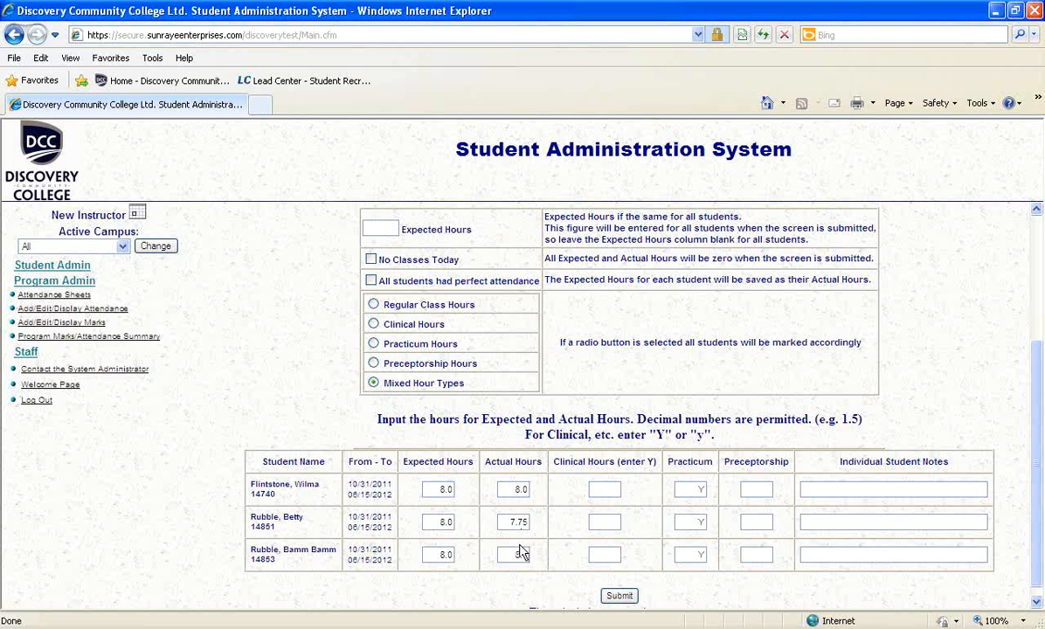
left_click(14, 38)
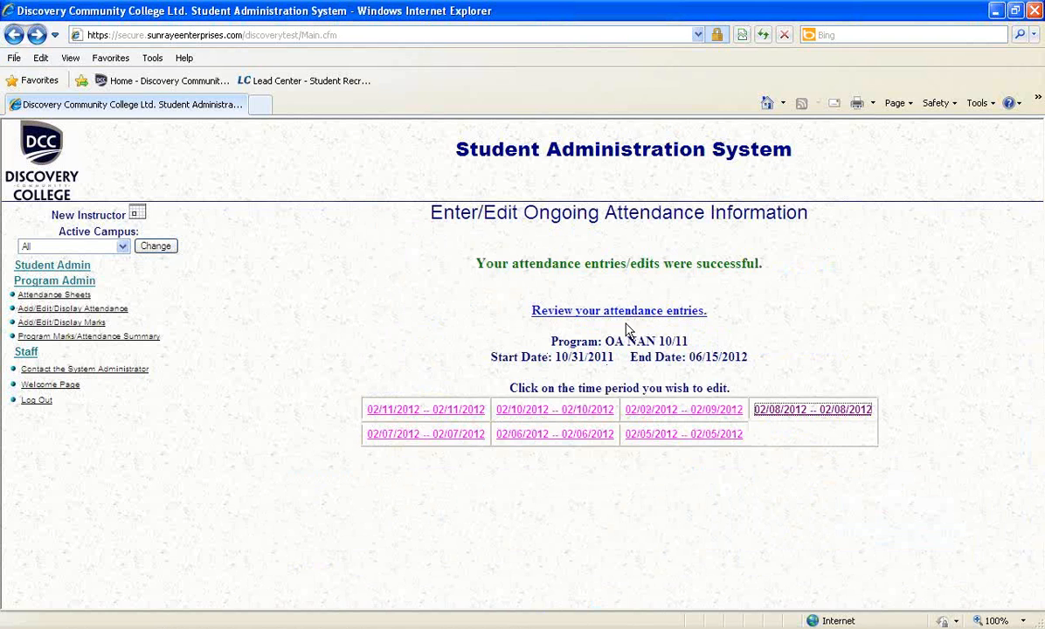
Step: Open the 02/09/2012 attendance and set 12 expected hours with the Preceptorship Hours type for all students
left_click(695, 421)
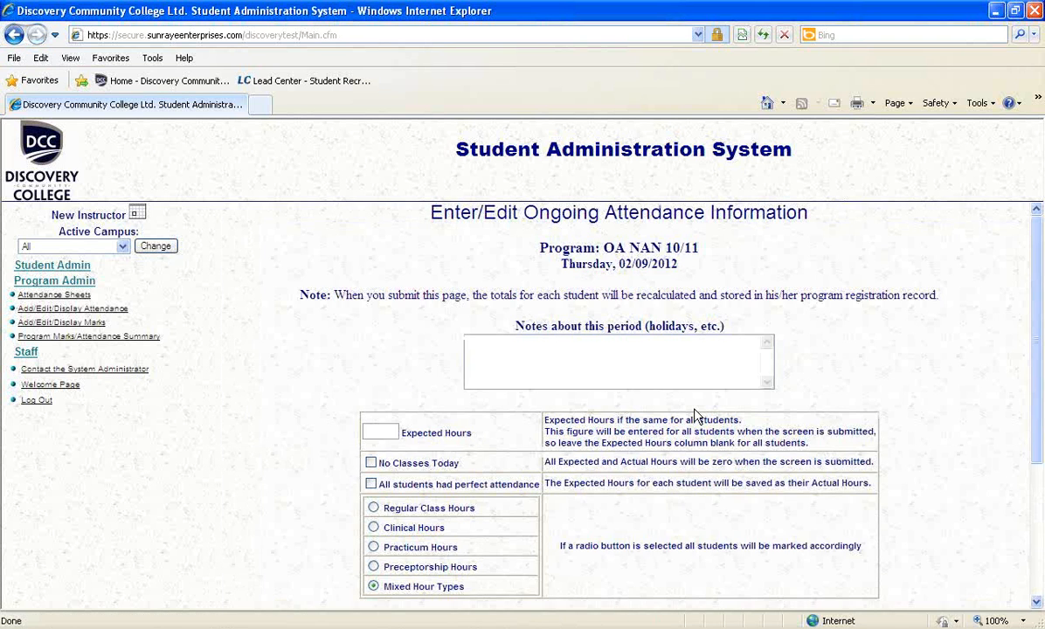
left_click(1037, 602)
left_click(1037, 602)
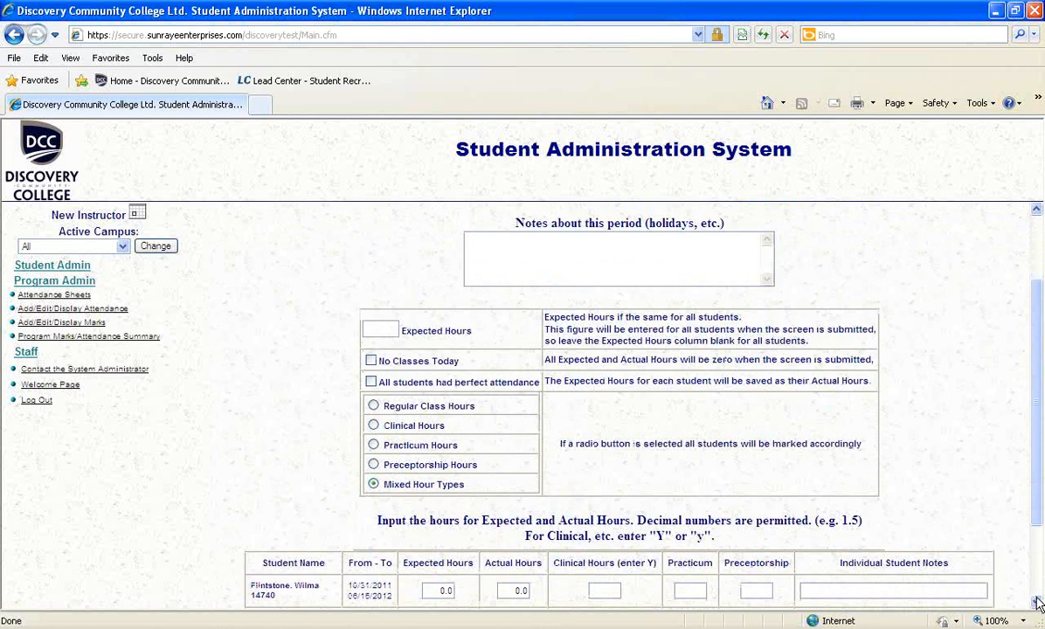
left_click(1037, 602)
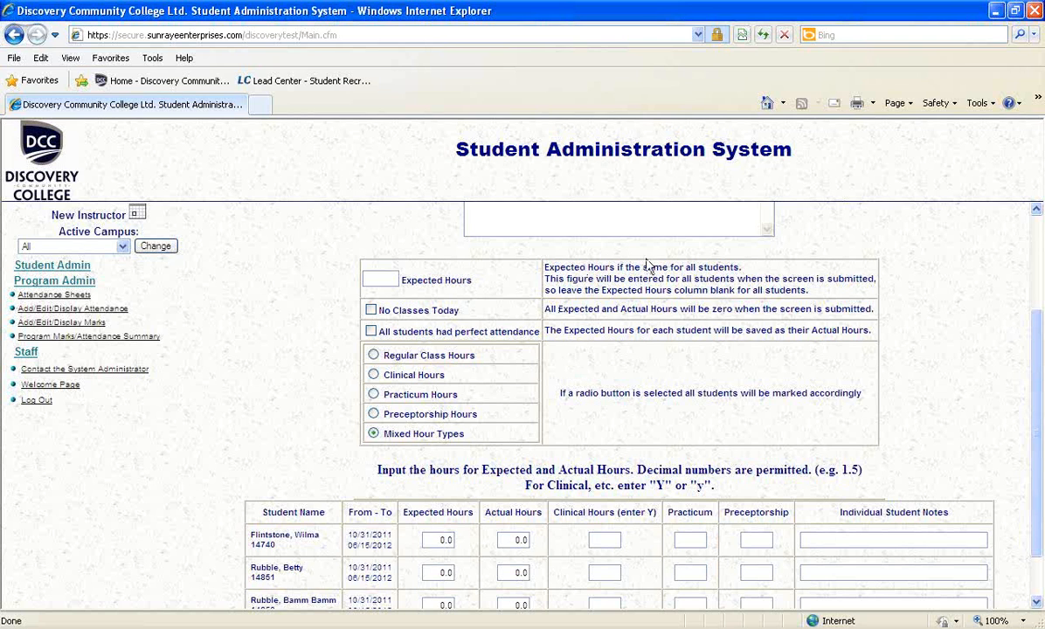
left_click(389, 276)
type("12")
scroll(969, 565, "down", 2)
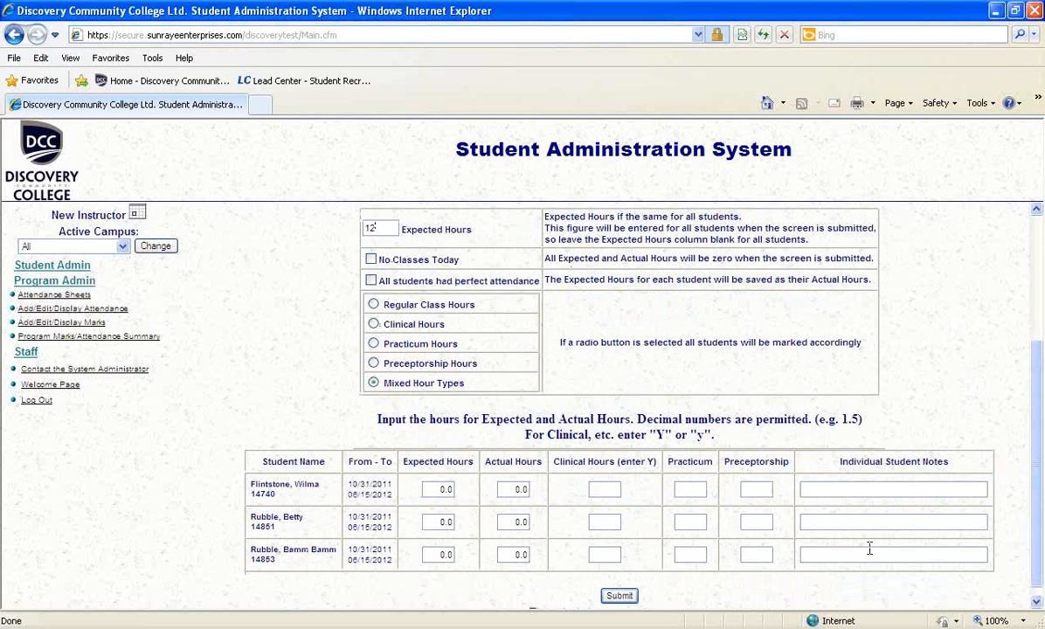
left_click(374, 365)
Step: Enter actual hours of 12 for the first student and 11.8 for the second student
left_click(446, 490)
key("Tab")
left_click(445, 492)
key("Tab")
type("12")
left_click(445, 521)
key("Tab")
type("11.7")
key("BackSpace")
key("BackSpace")
type(".8")
Step: Enter 12 actual hours for the third student and submit the 02/09/2012 attendance
key("Tab")
key("Tab")
key("Tab")
key("Tab")
key("Tab")
key("Tab")
type("12")
left_click(618, 596)
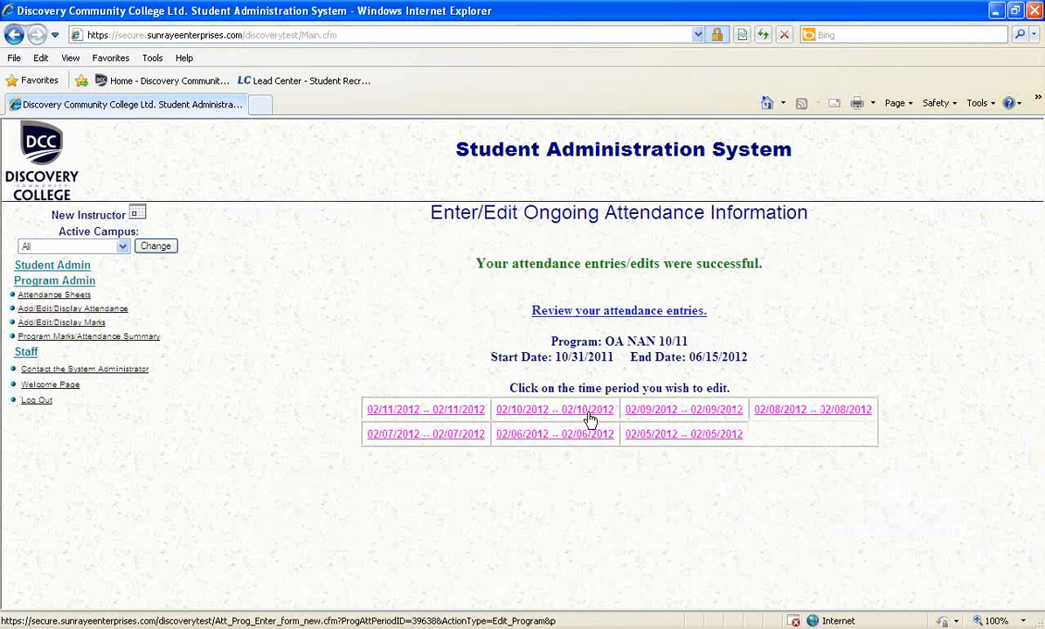
left_click(589, 419)
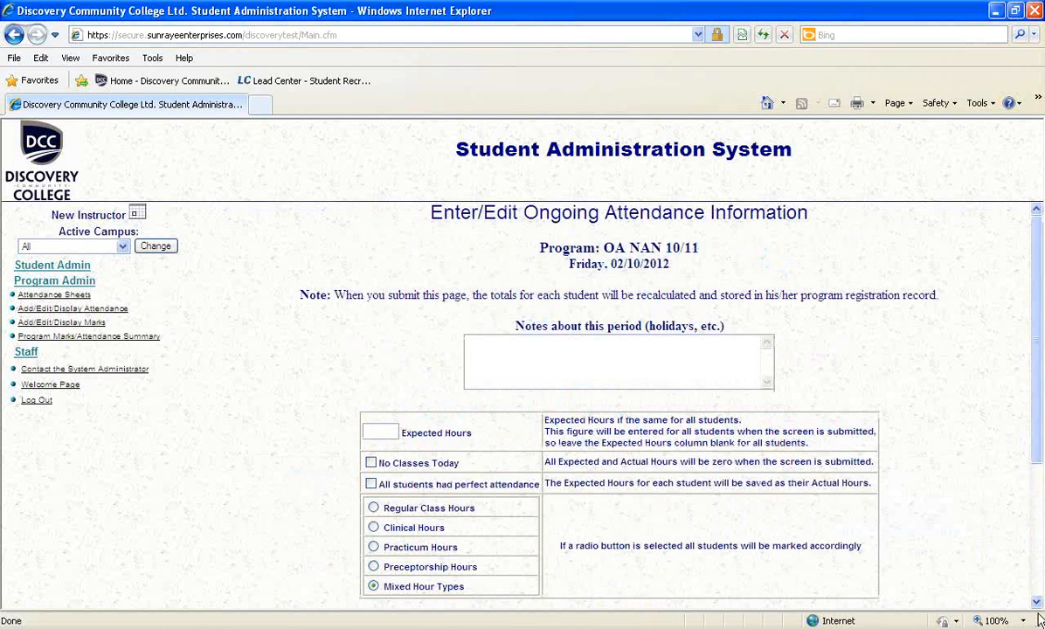
scroll(1036, 603, "down", 5)
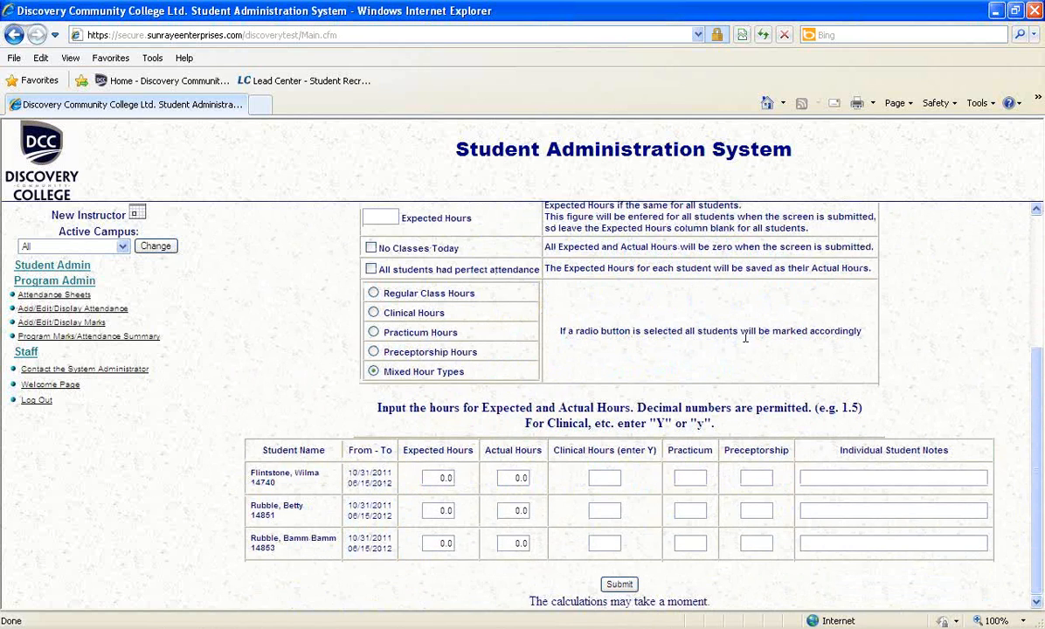
left_click(14, 35)
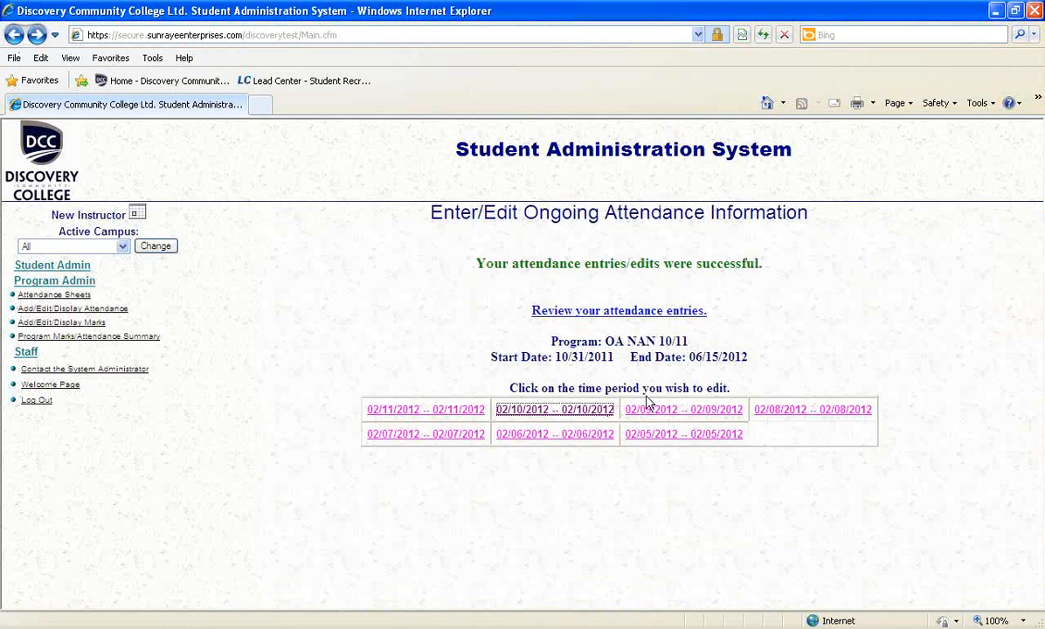
Step: Reopen the 02/09/2012 attendance, check the saved preceptorship hours, and return to the period list
left_click(660, 412)
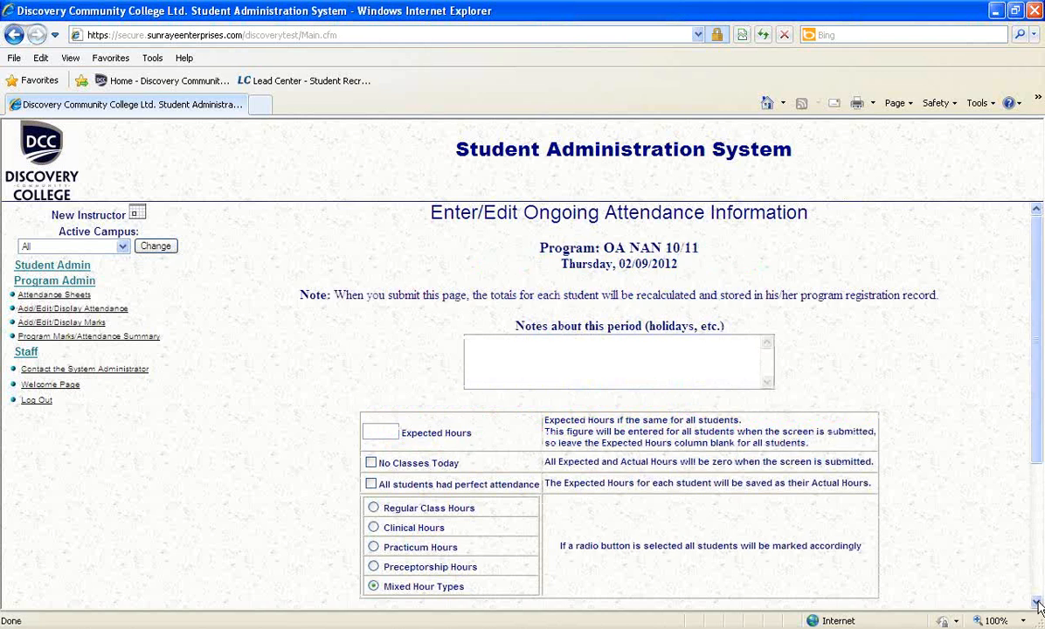
scroll(1038, 605, "down", 5)
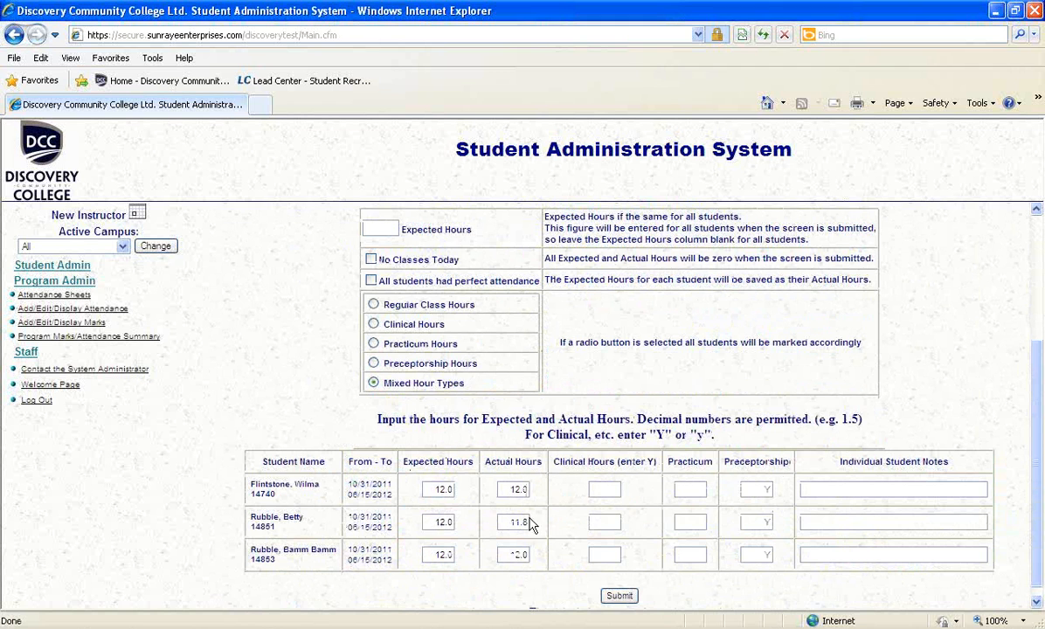
left_click(14, 37)
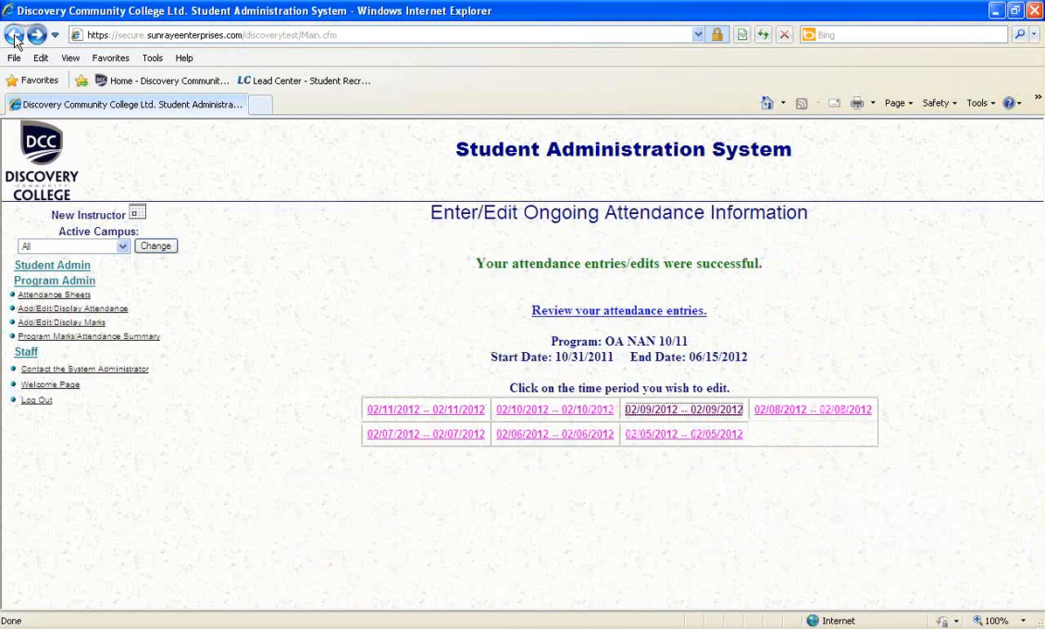
Step: Open the 02/10/2012 attendance, mark the day as No Classes Today, and submit it
left_click(514, 416)
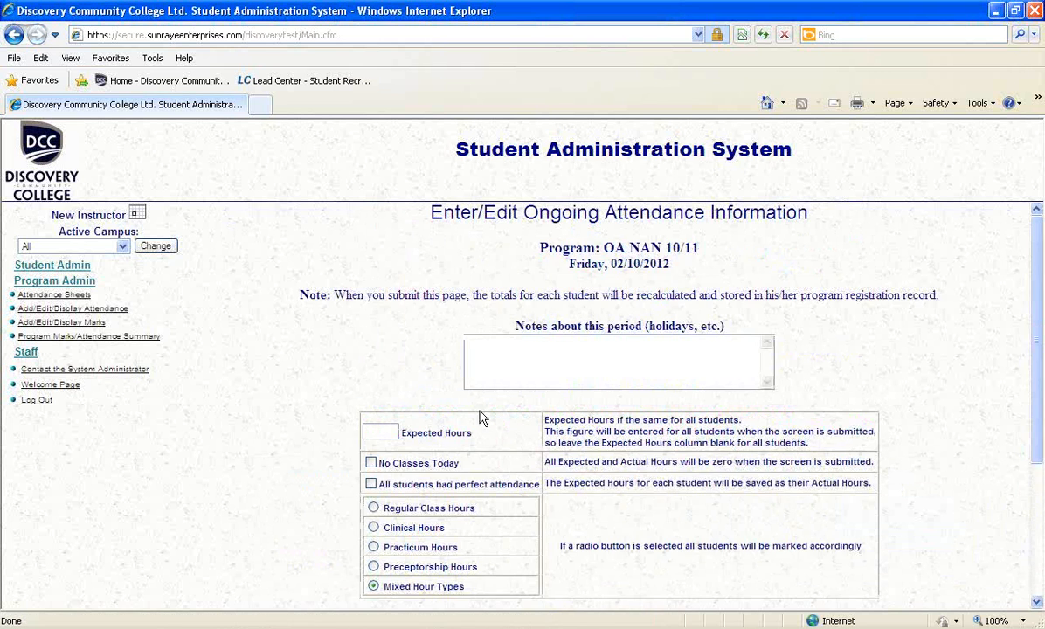
left_click(371, 464)
scroll(340, 455, "down", 3)
left_click(619, 586)
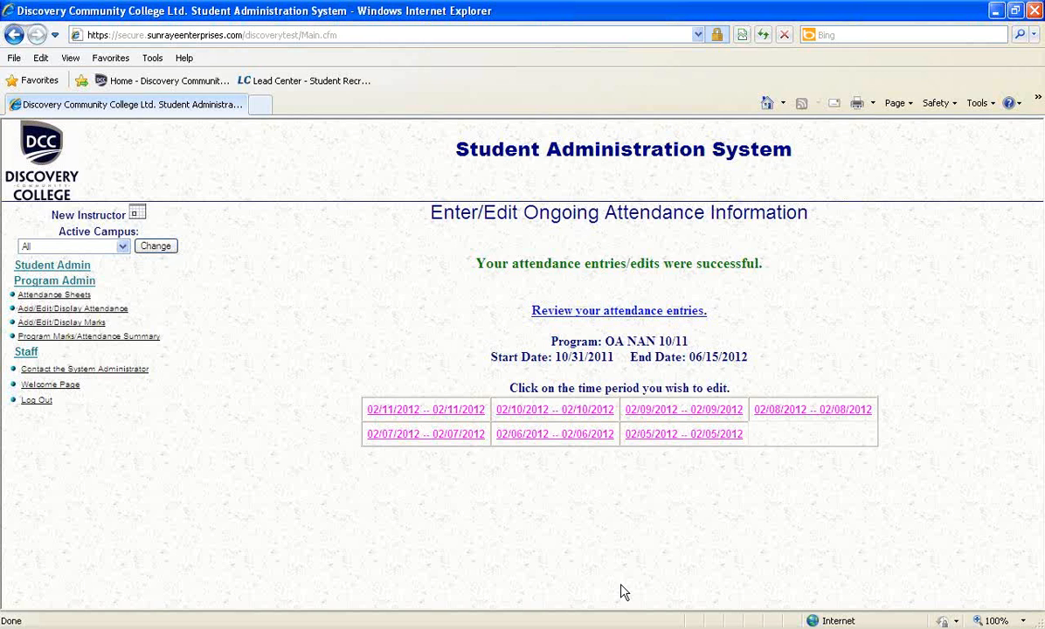
left_click(1025, 39)
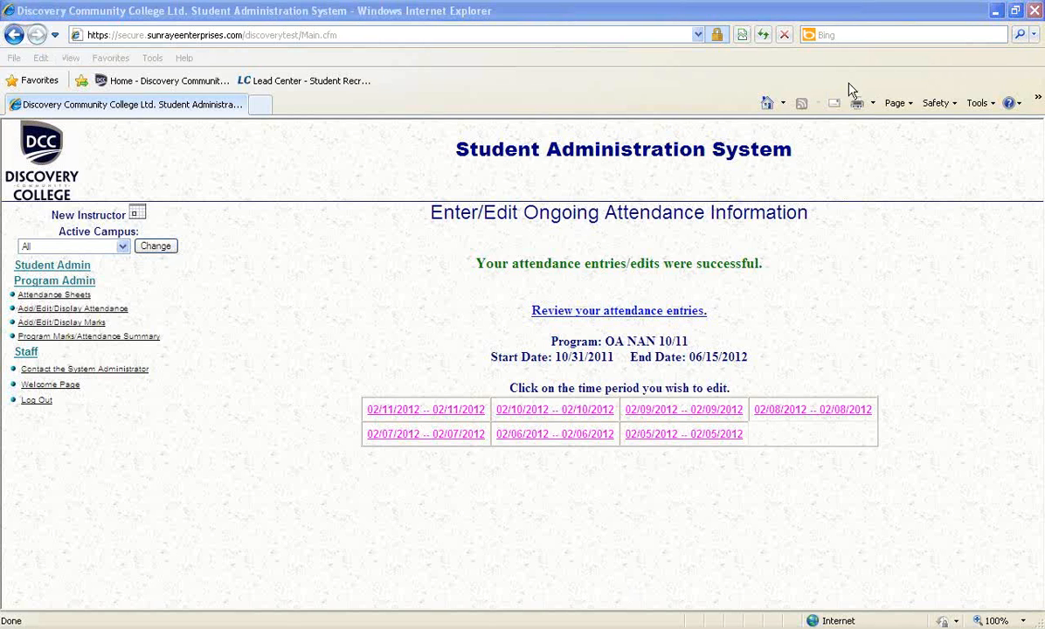